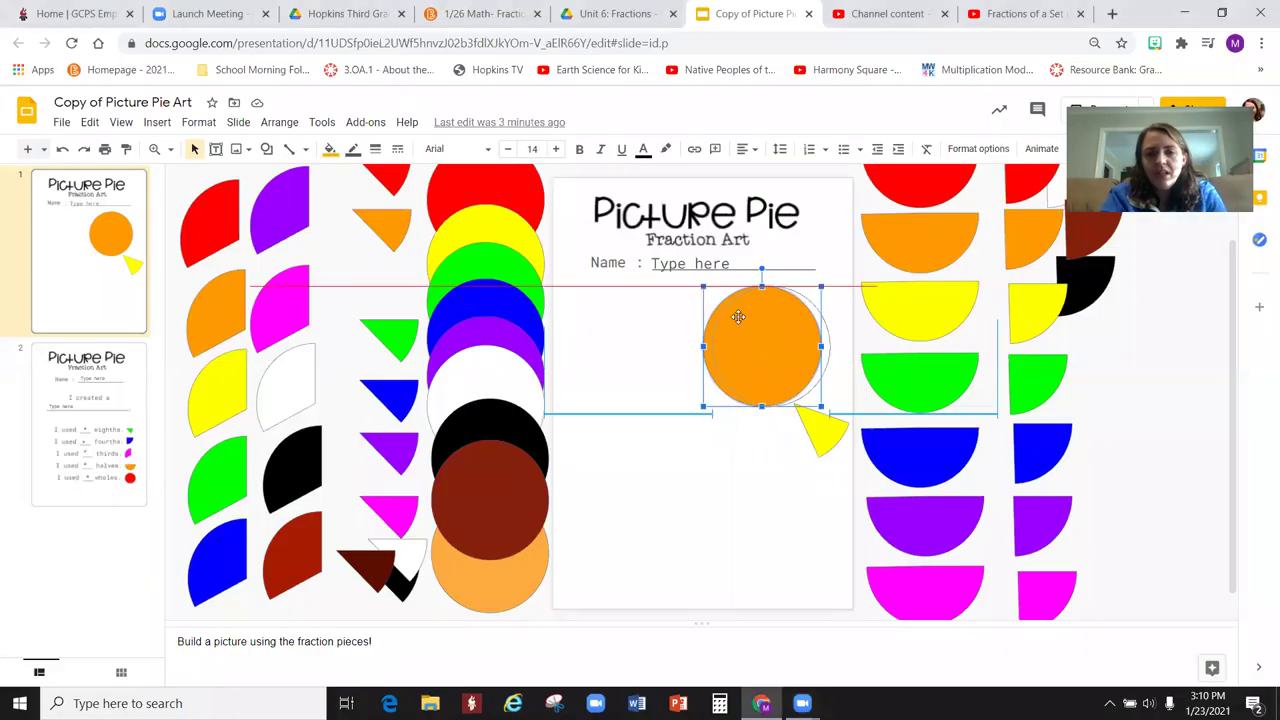
- Drag the orange circle and a yellow circle from the stack onto the slide
drag(738, 317, 738, 317)
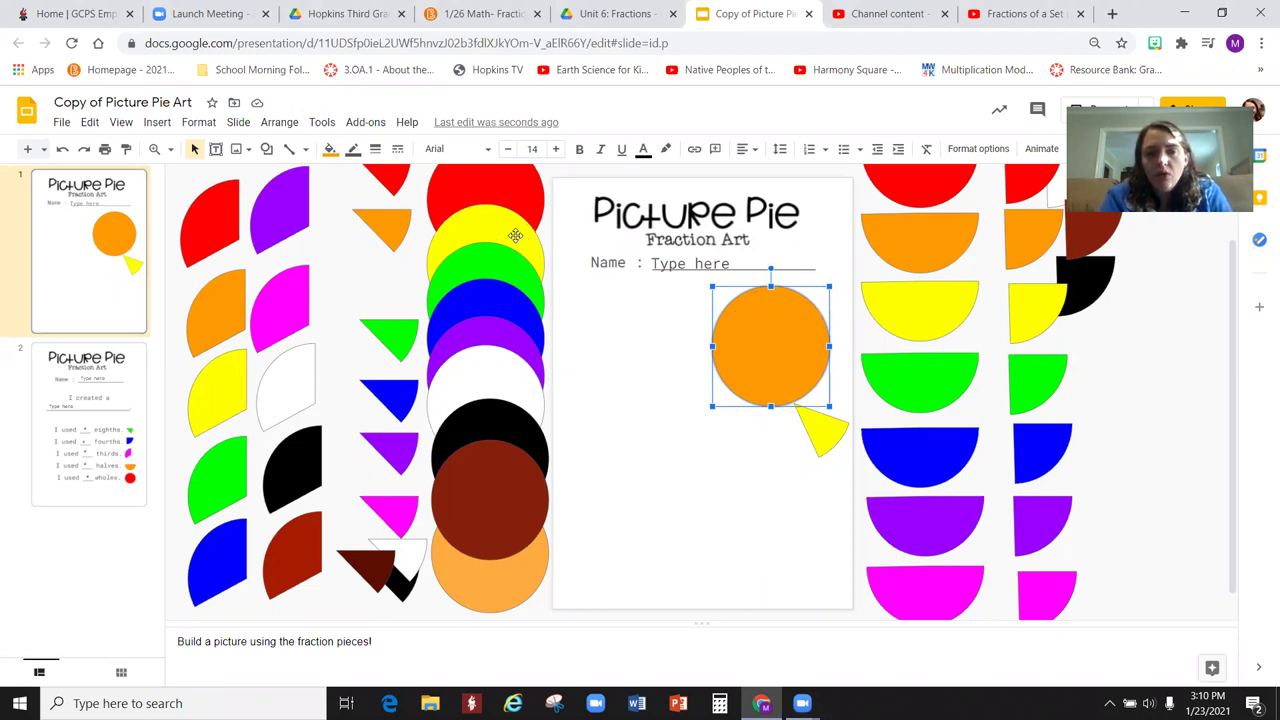
drag(515, 235, 647, 320)
- Return the orange circle to the stack and set the yellow triangle beside the yellow circle
drag(770, 345, 475, 225)
drag(652, 341, 666, 341)
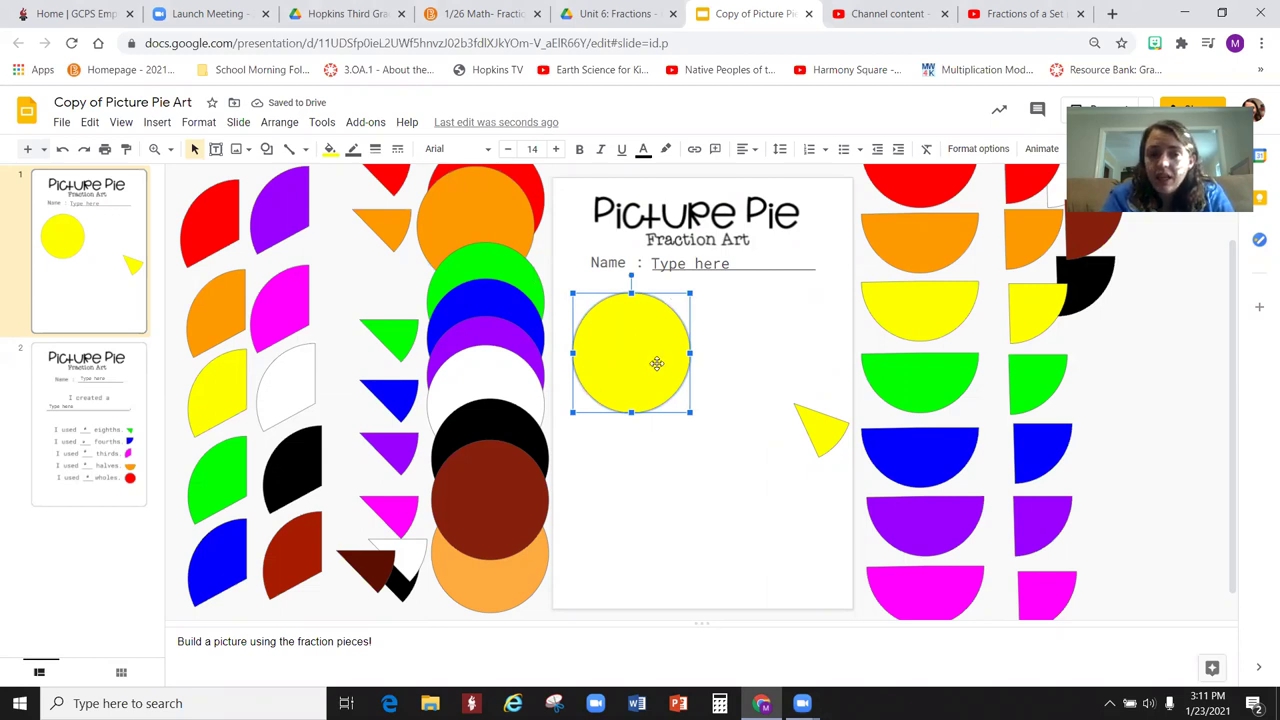
drag(829, 418, 731, 410)
drag(596, 331, 600, 329)
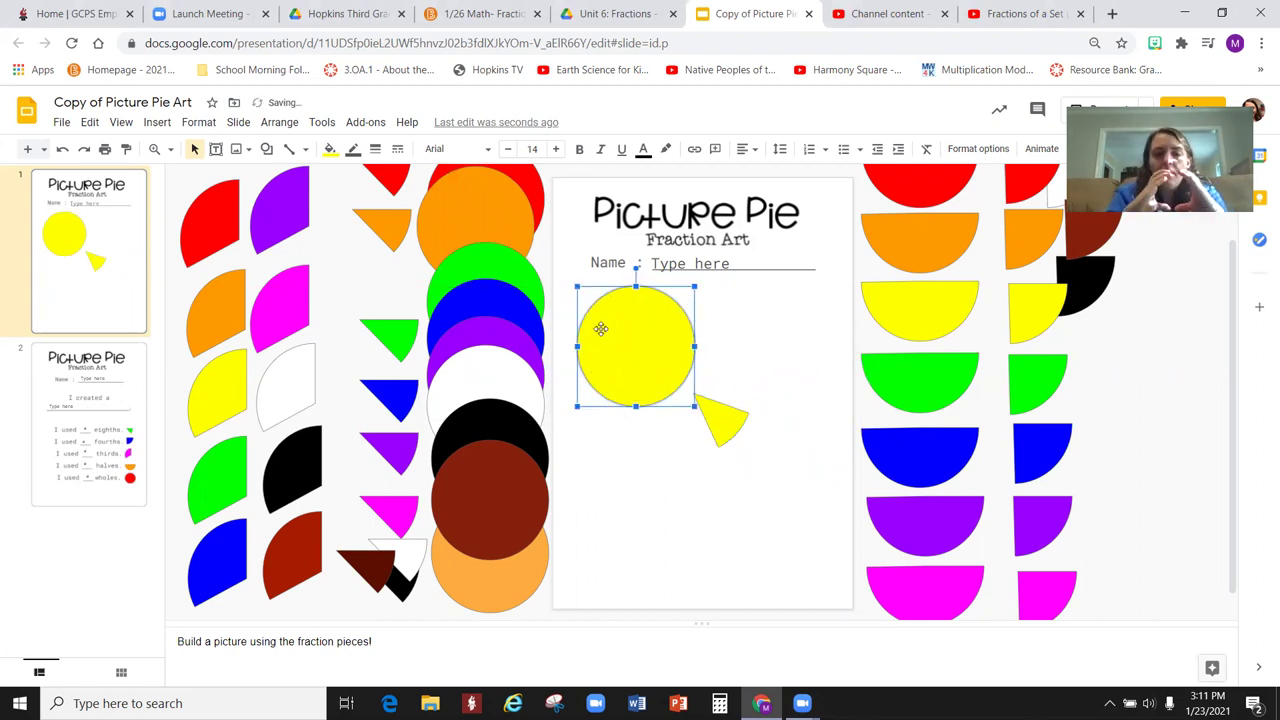
drag(712, 419, 716, 421)
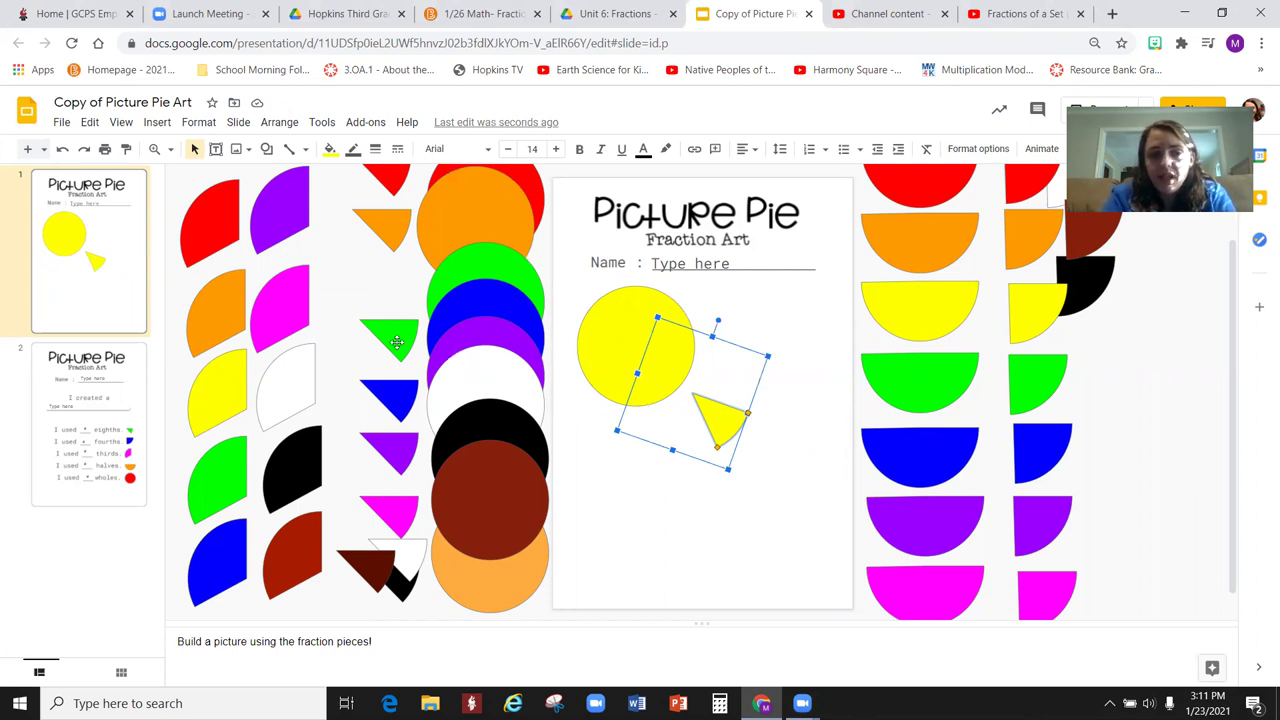
click(406, 335)
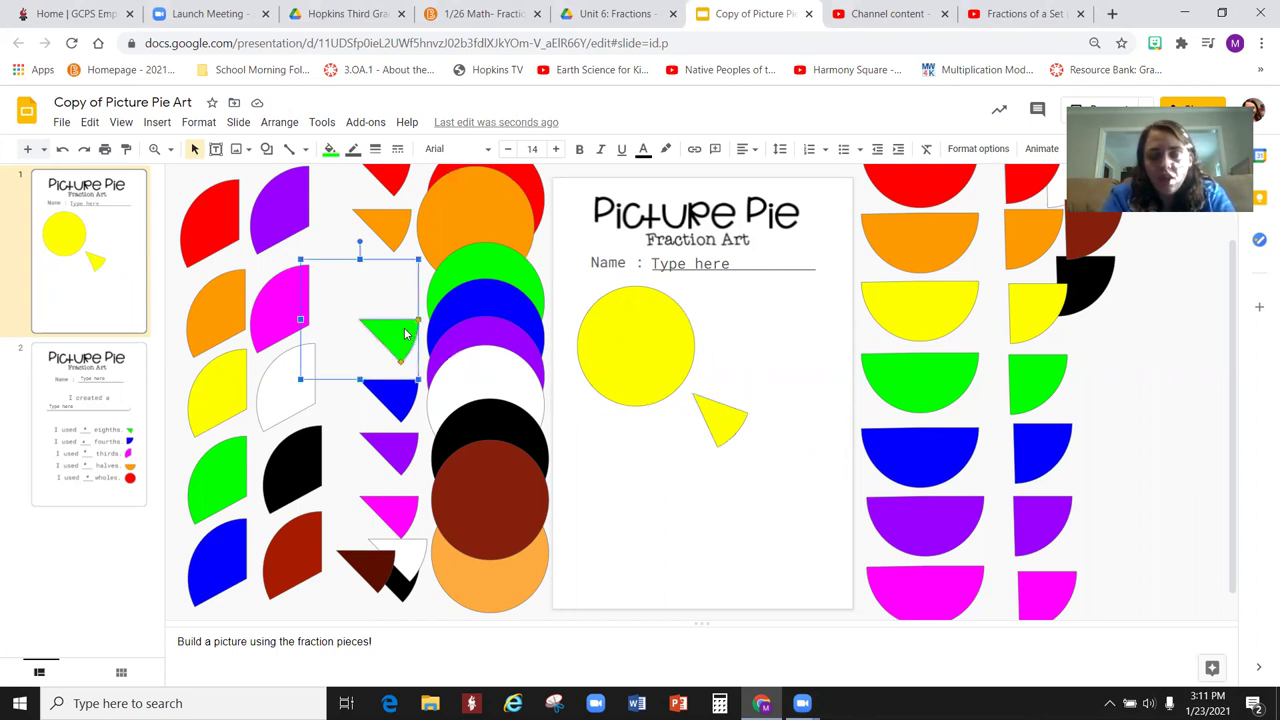
click(331, 158)
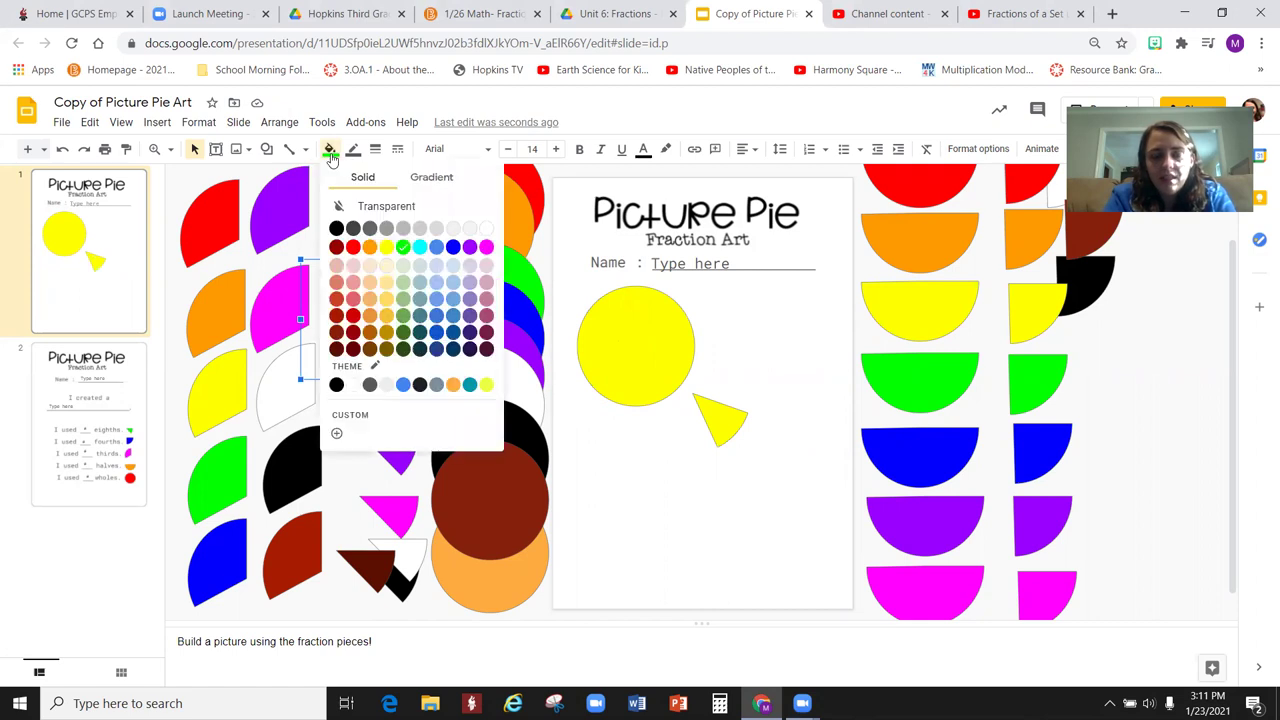
click(388, 249)
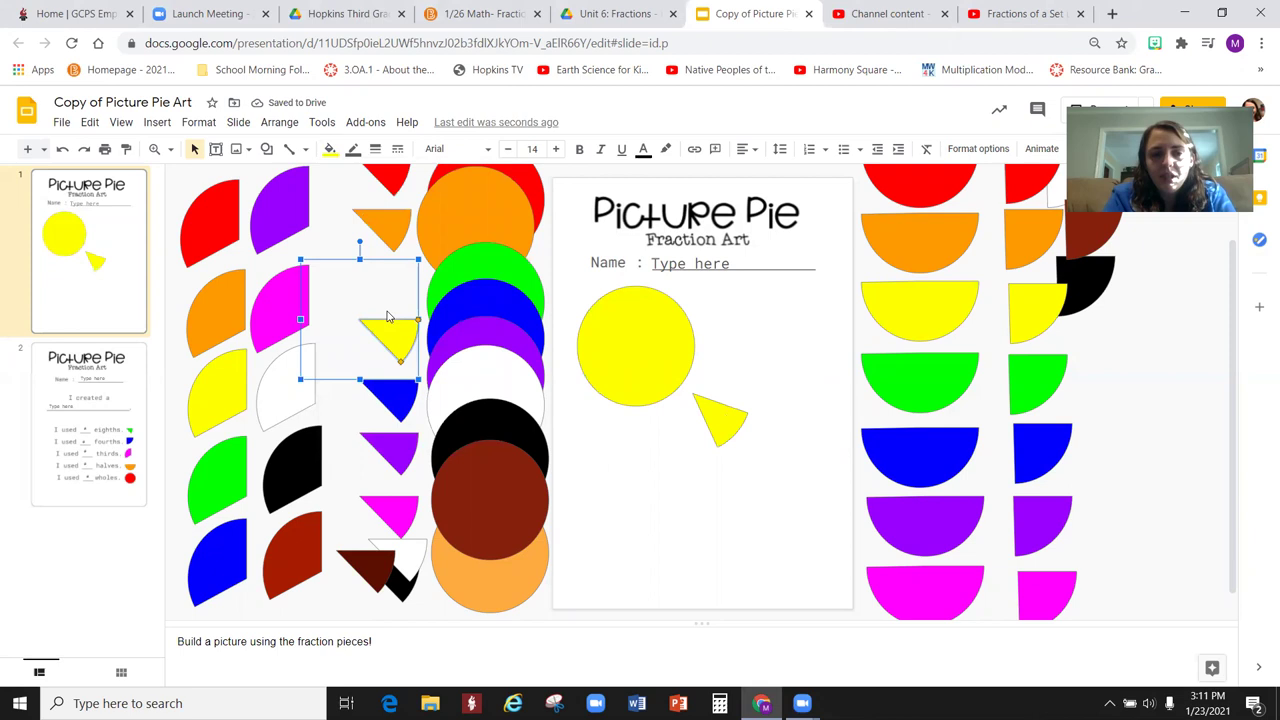
click(331, 152)
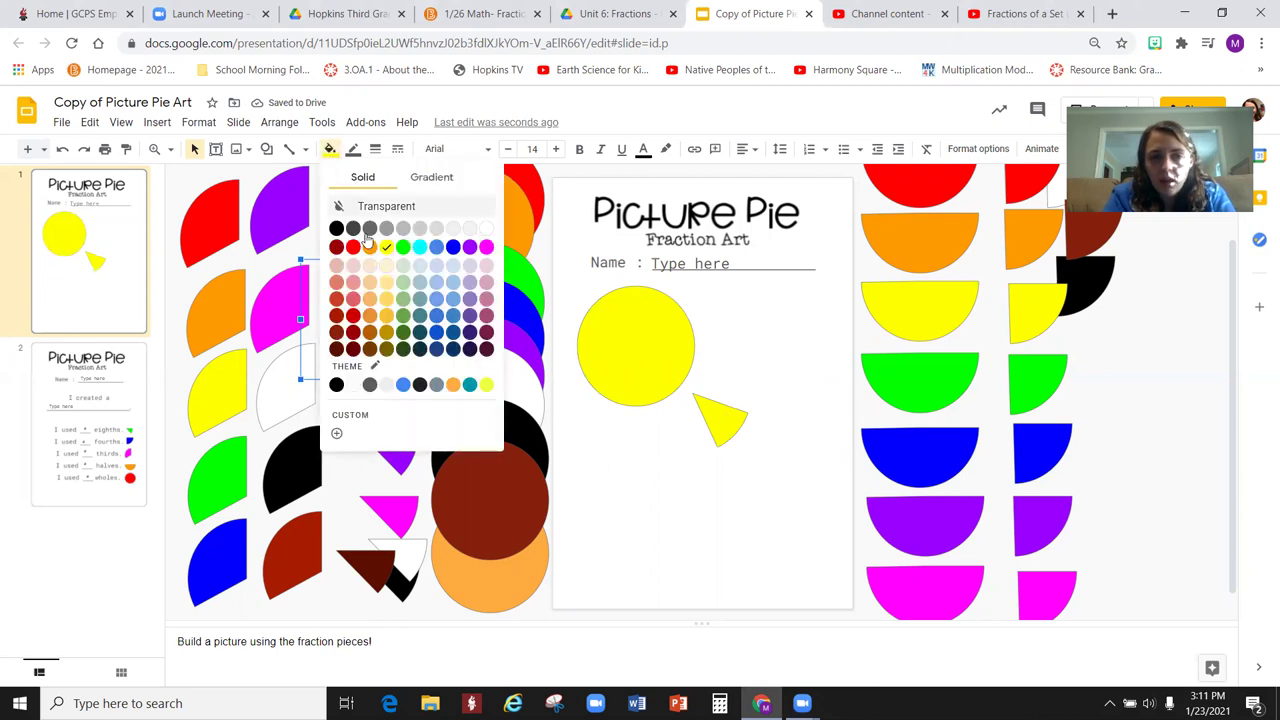
click(403, 248)
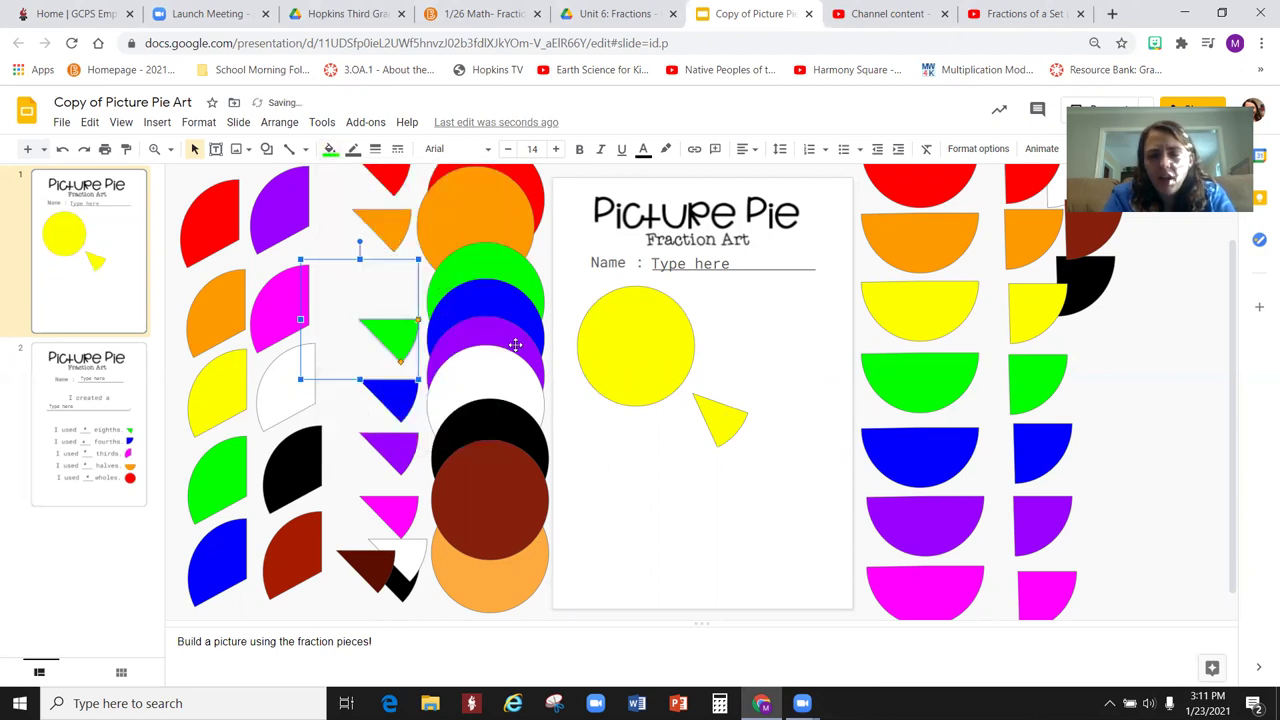
click(723, 421)
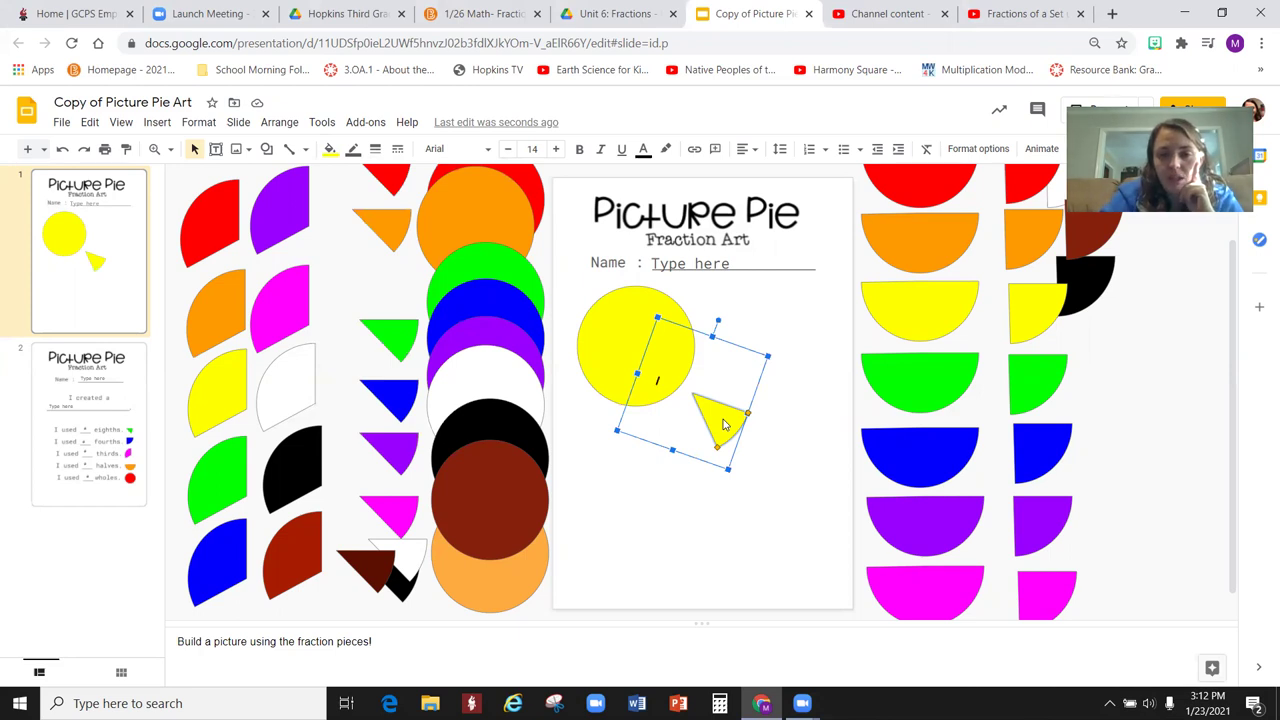
right_click(724, 426)
mouse_move(724, 426)
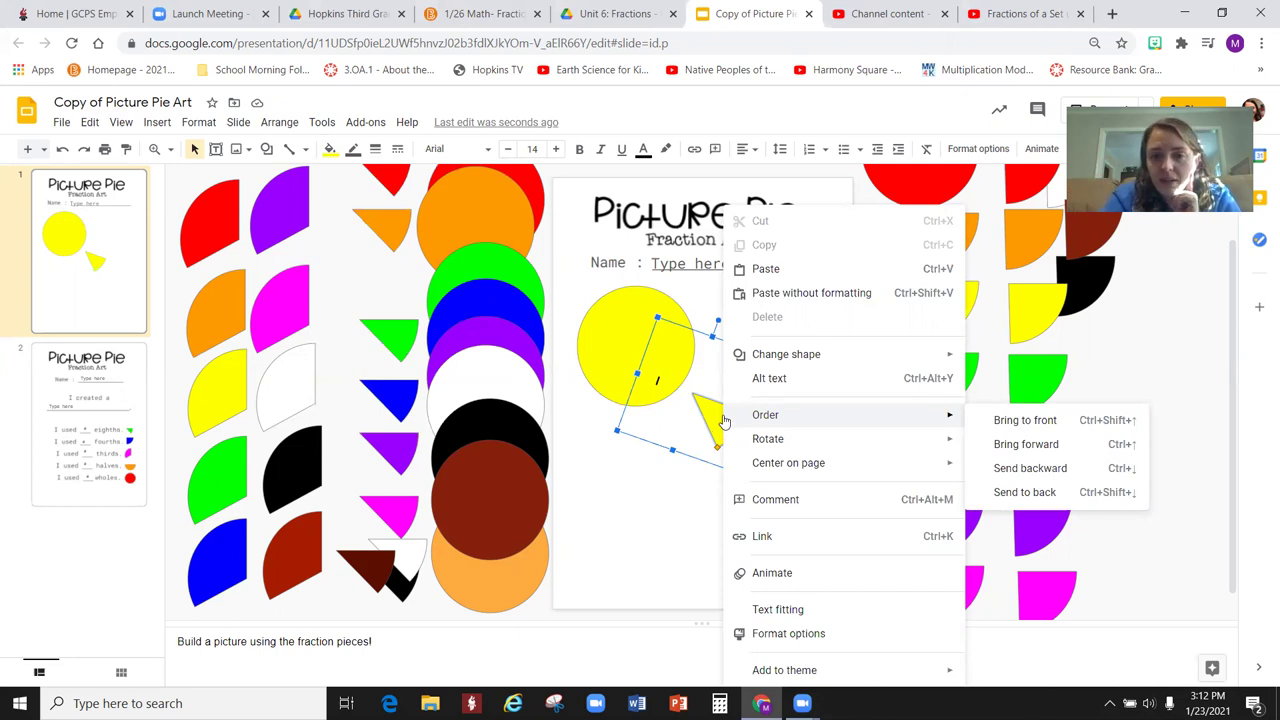
click(657, 515)
click(714, 420)
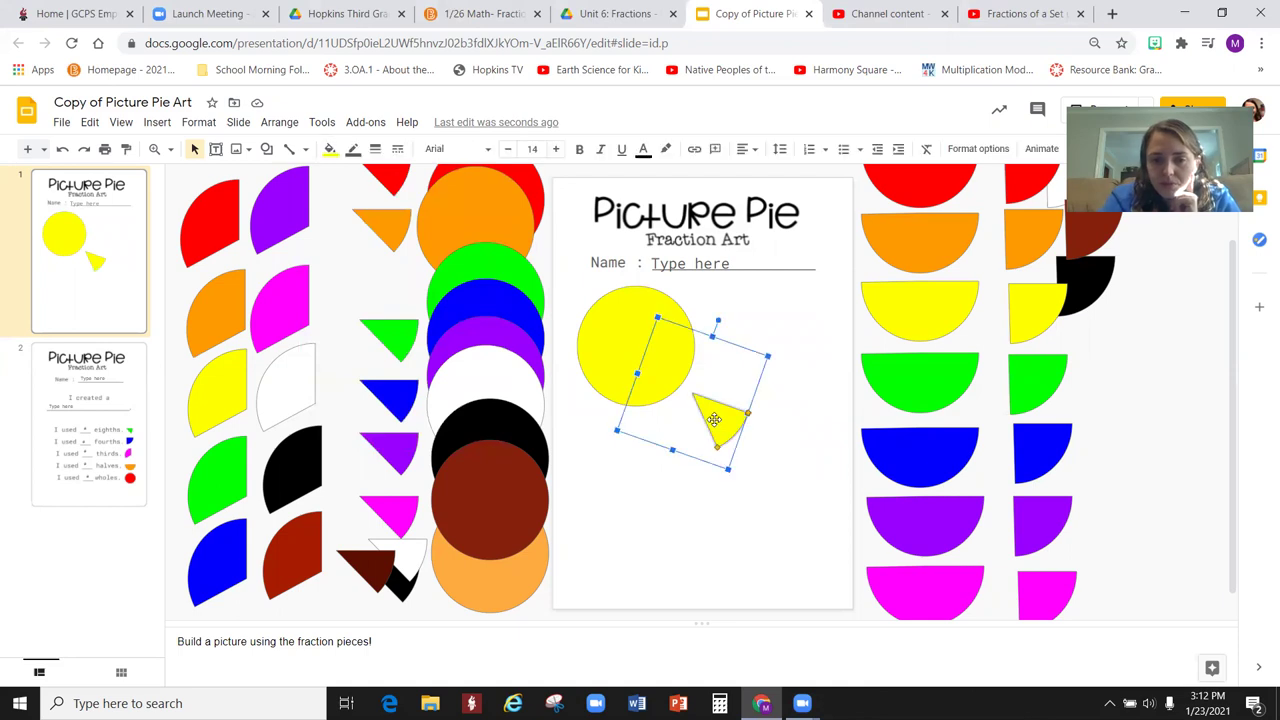
right_click(714, 424)
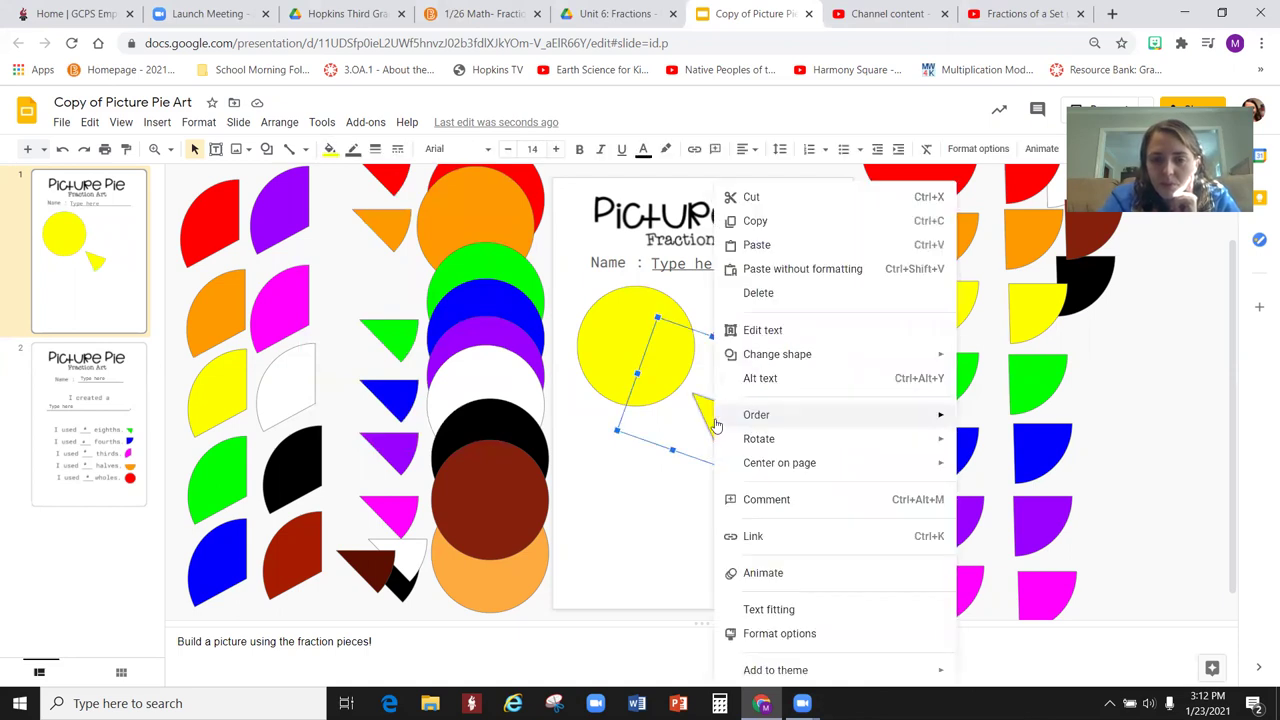
click(787, 222)
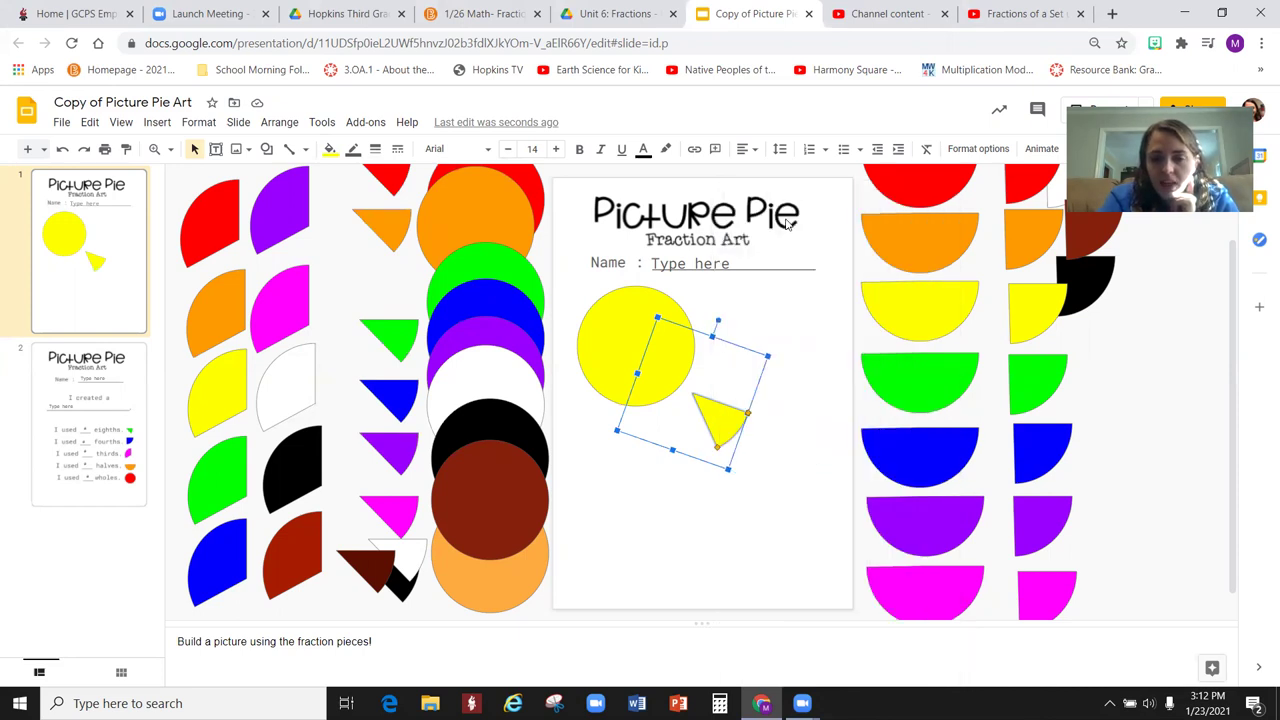
click(679, 532)
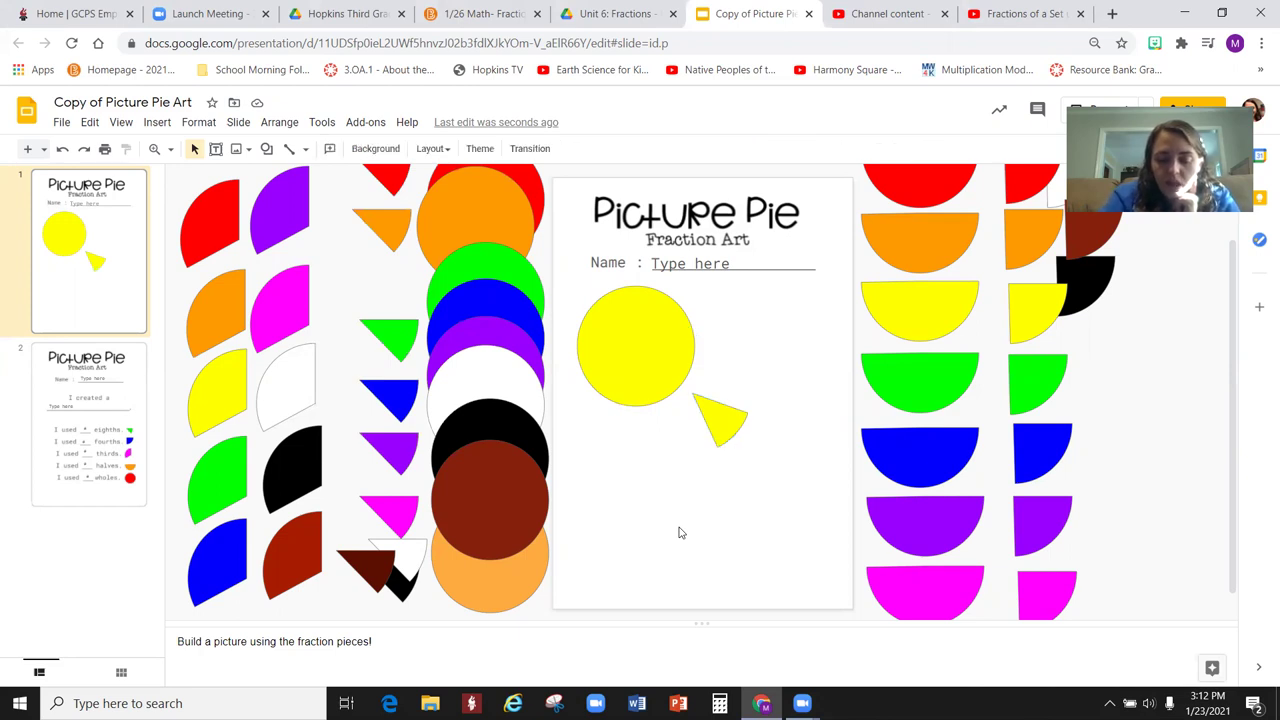
- Paste a copy of the yellow triangle and move it near the bottom of the slide
right_click(679, 532)
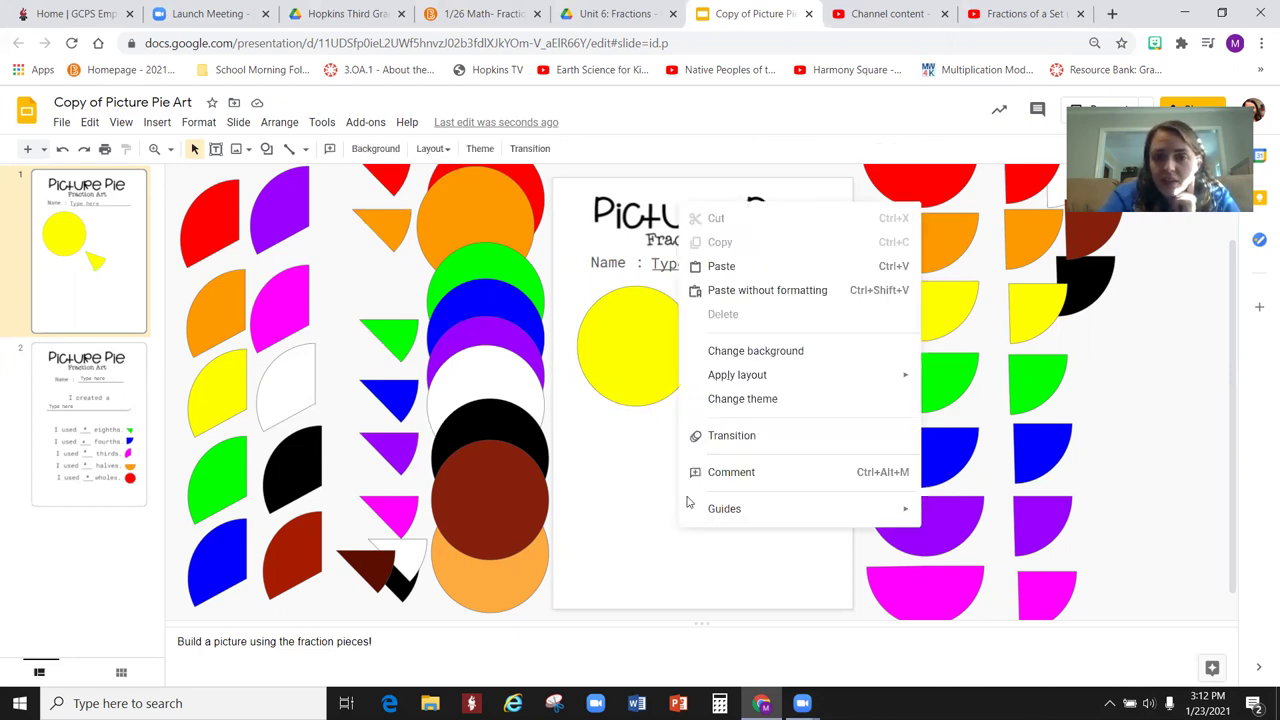
click(766, 268)
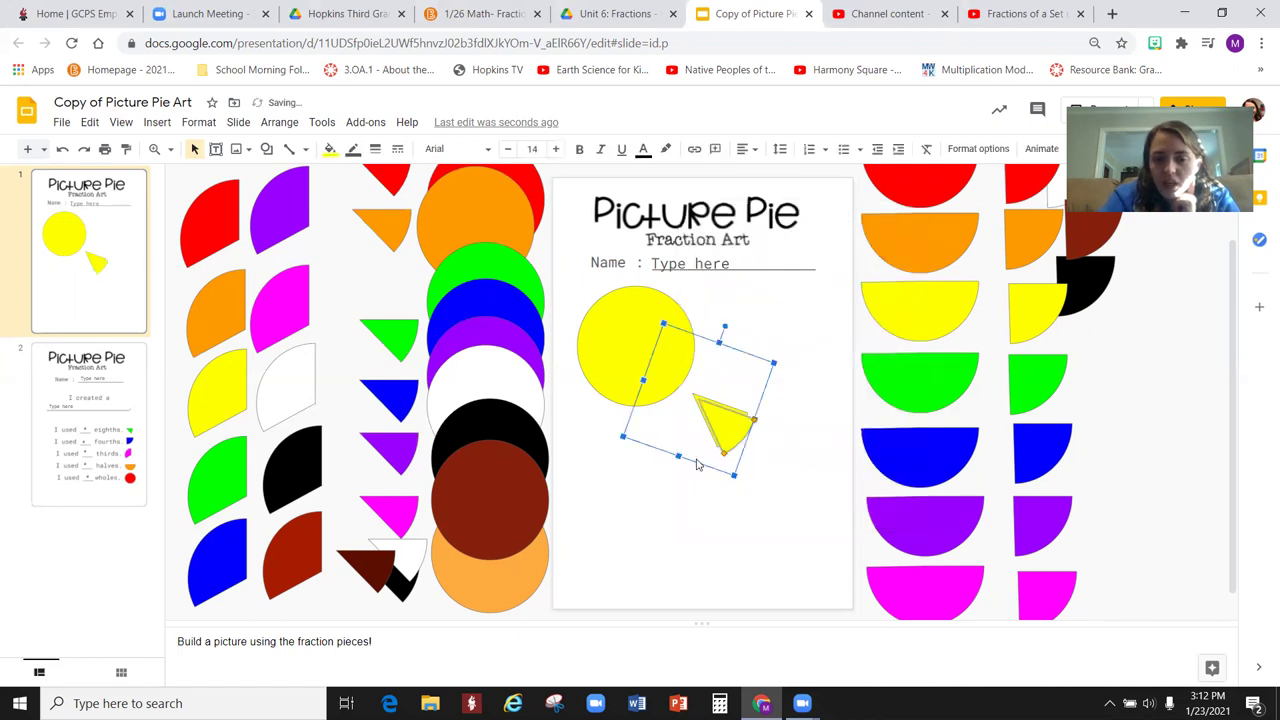
drag(726, 423, 610, 441)
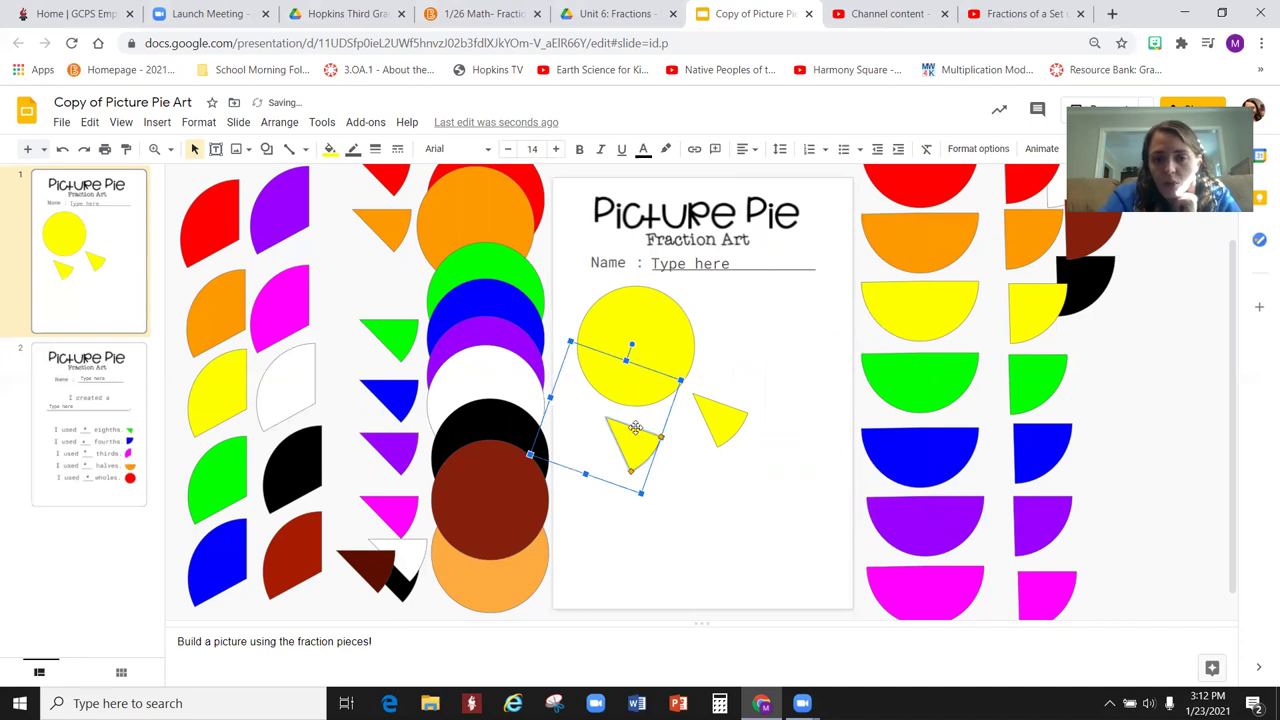
drag(634, 443, 748, 332)
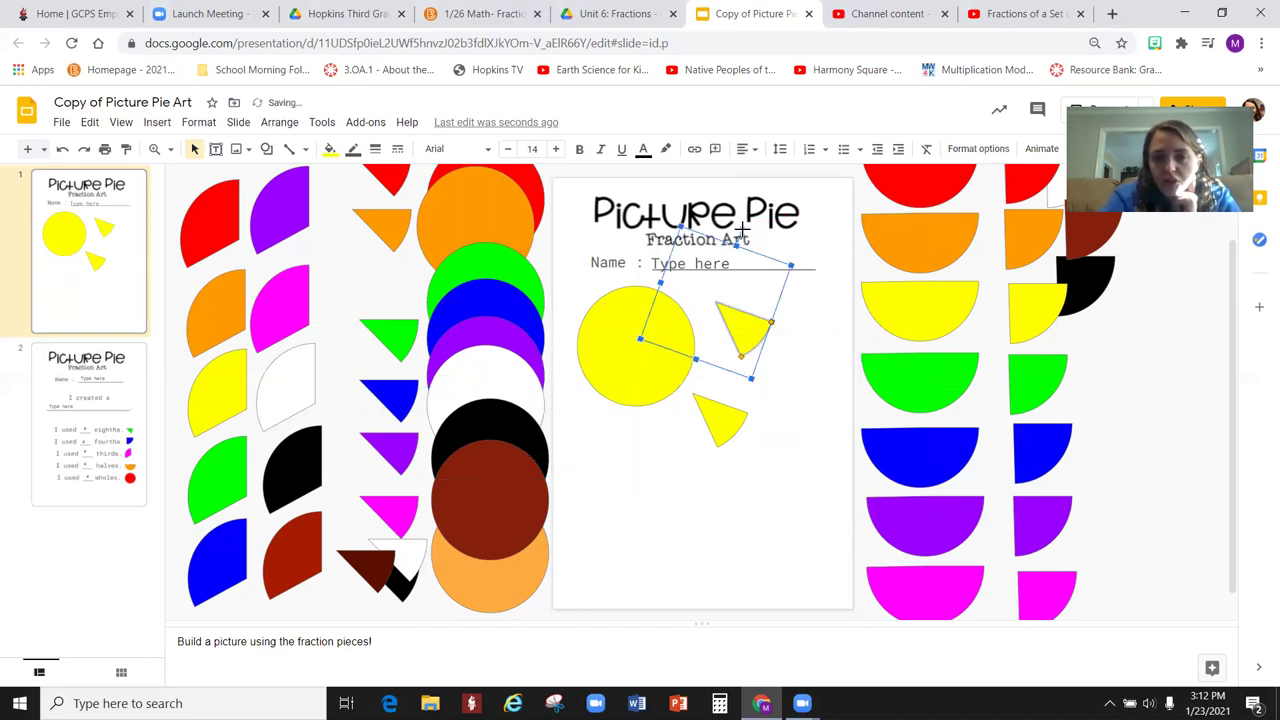
drag(743, 268, 686, 560)
click(742, 328)
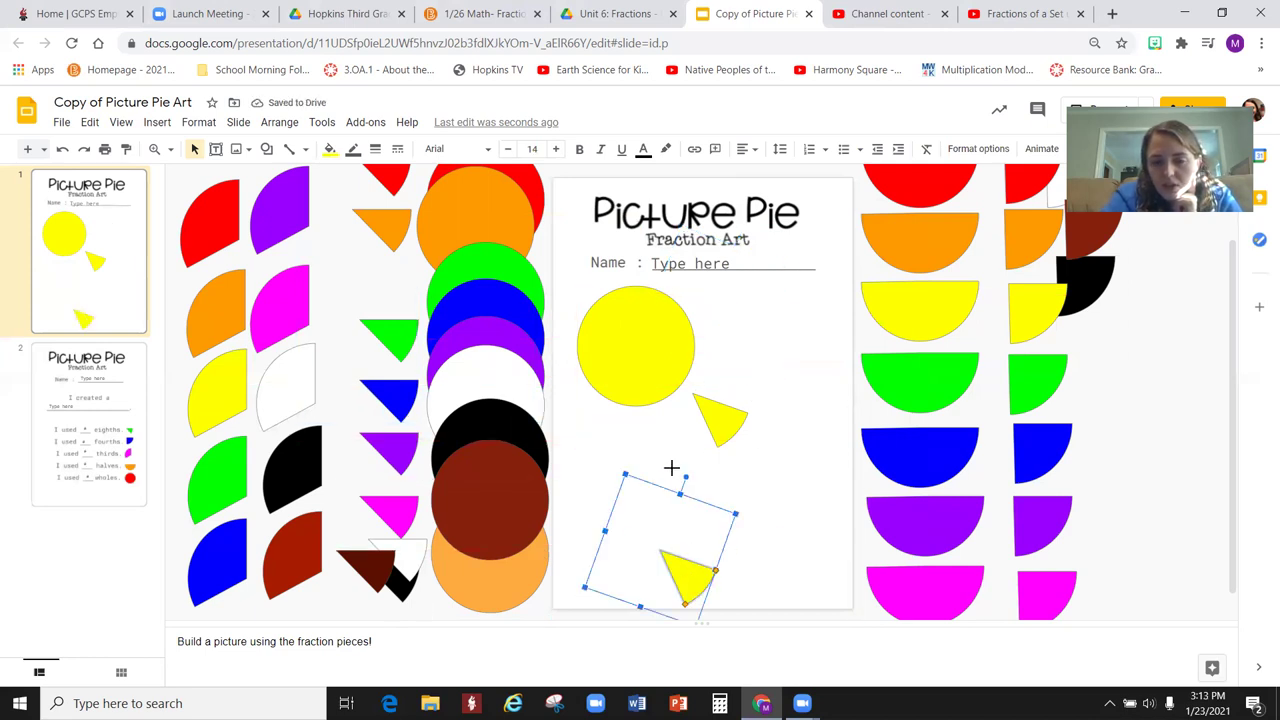
- Rotate the copied triangle, undo an accidental resize, and set it below-left of the circle
drag(671, 466, 630, 437)
click(684, 575)
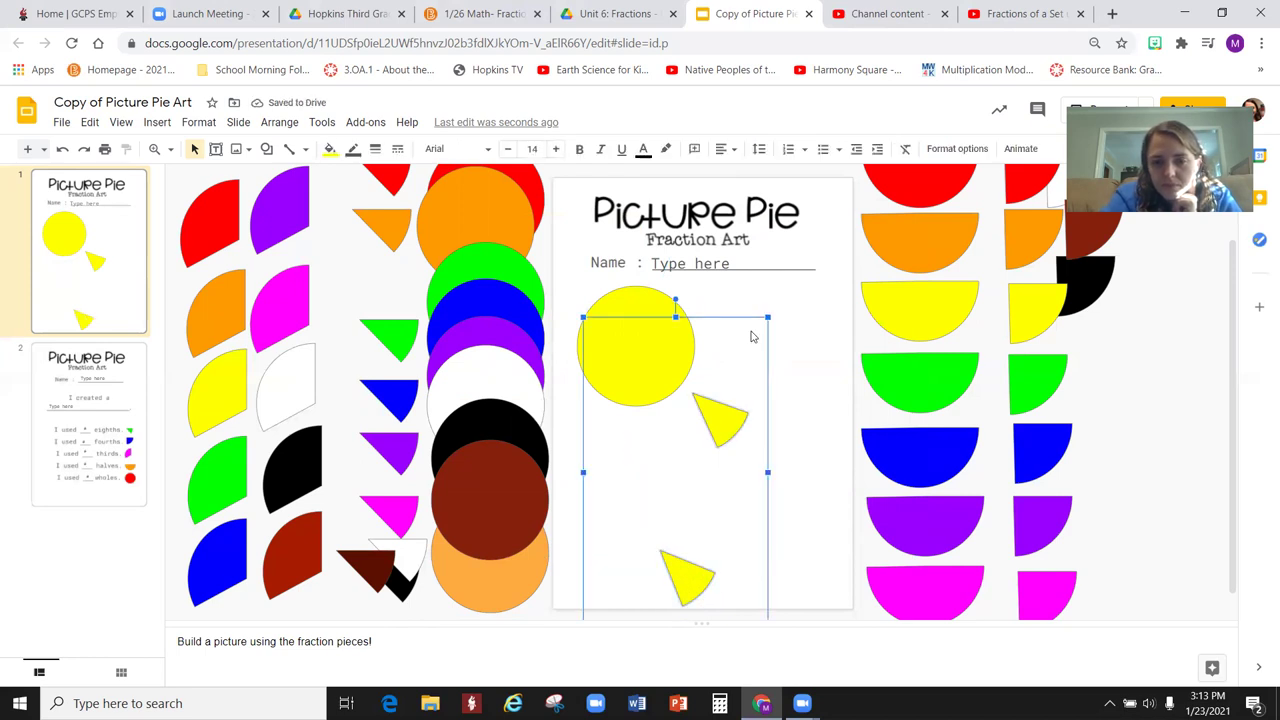
drag(768, 316, 703, 517)
key(ctrl+z)
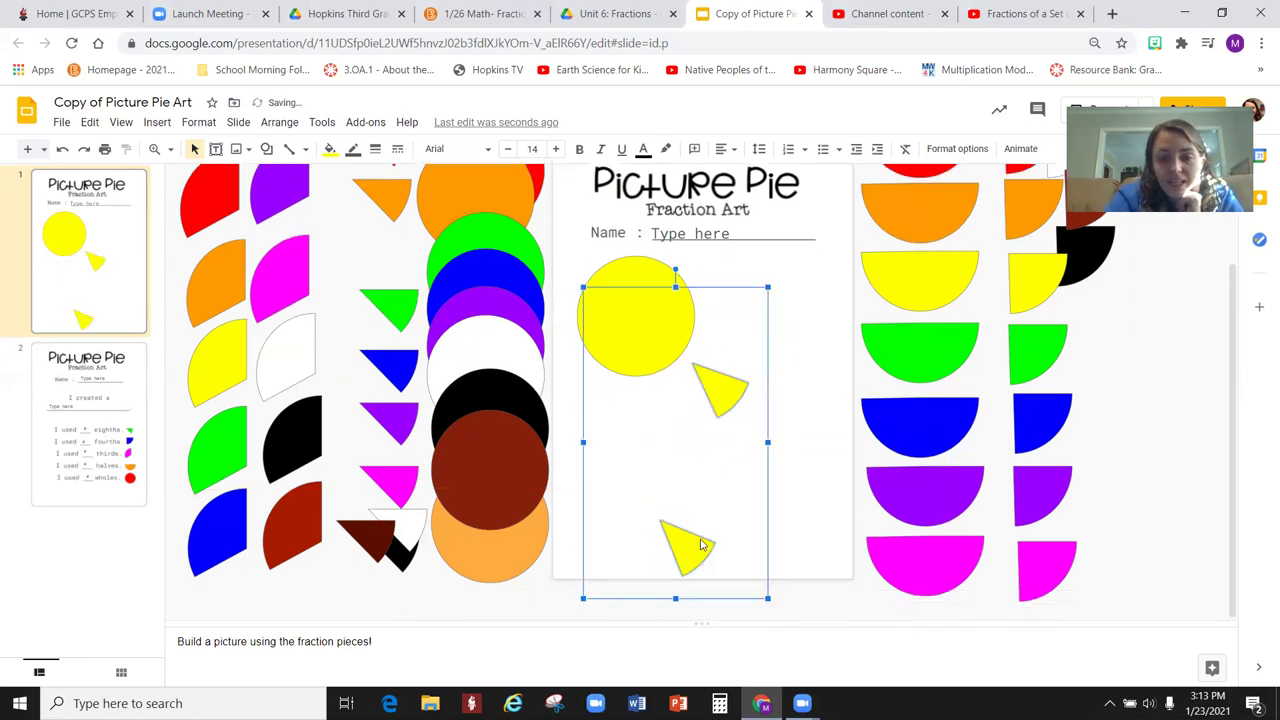
click(785, 556)
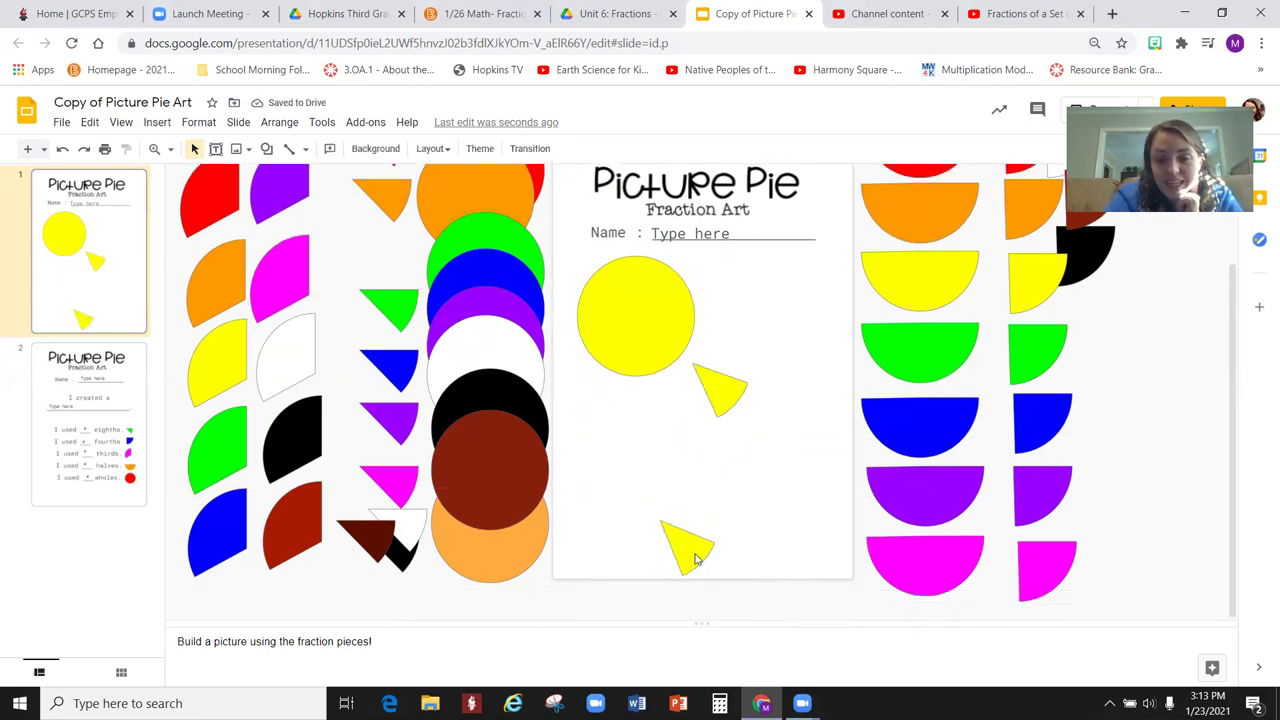
drag(693, 558, 636, 440)
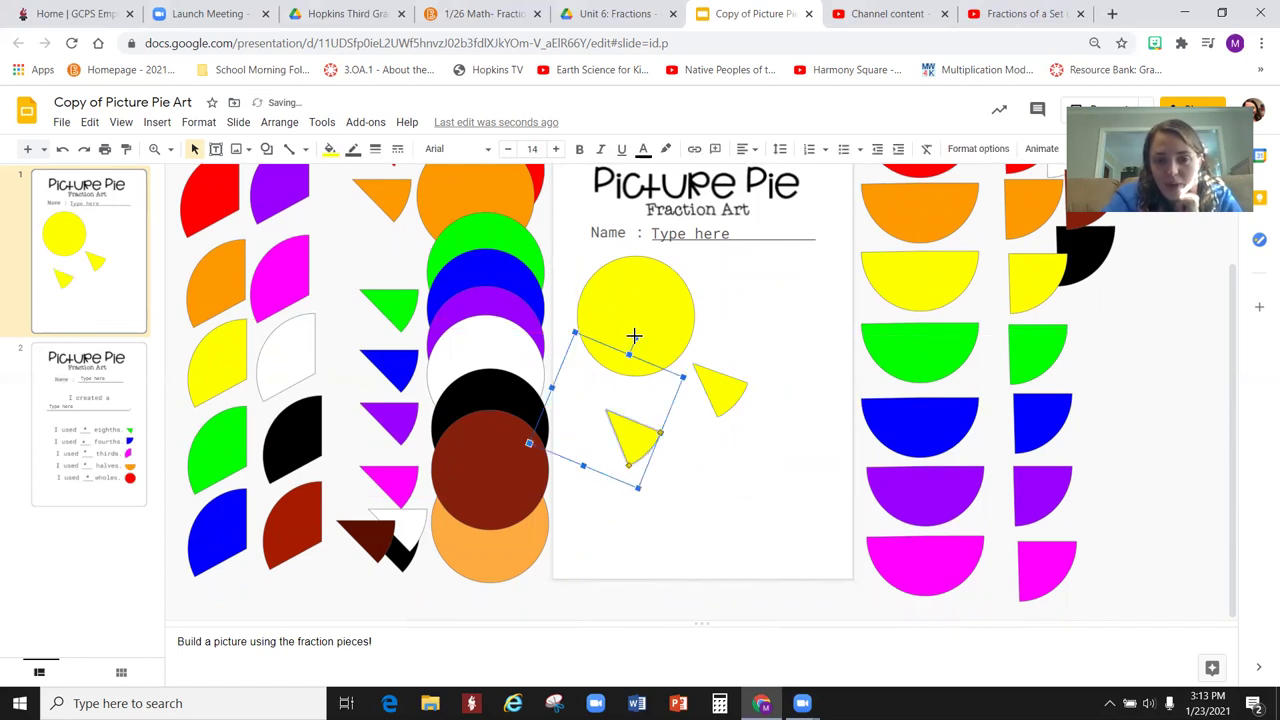
drag(634, 336, 684, 402)
- Duplicate the yellow triangles with Ctrl+D and place rotated copies as extra rays around the circle
drag(582, 449, 569, 412)
click(728, 384)
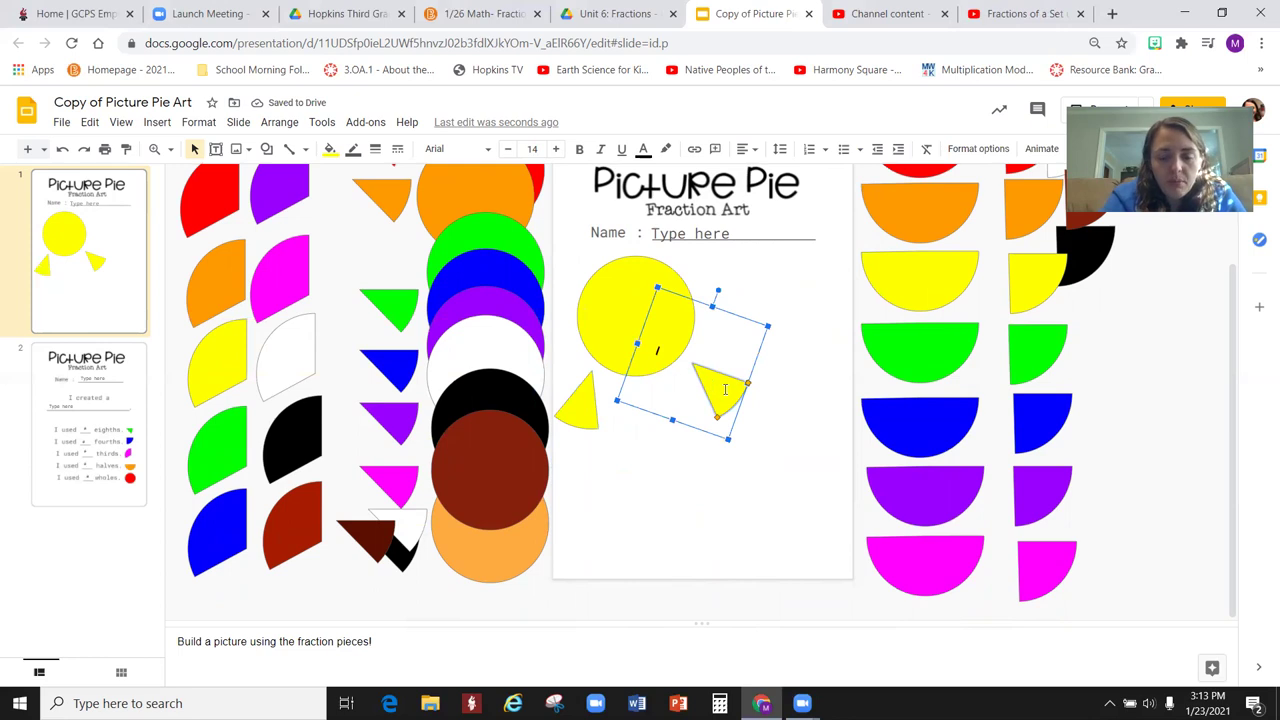
click(752, 403)
click(724, 391)
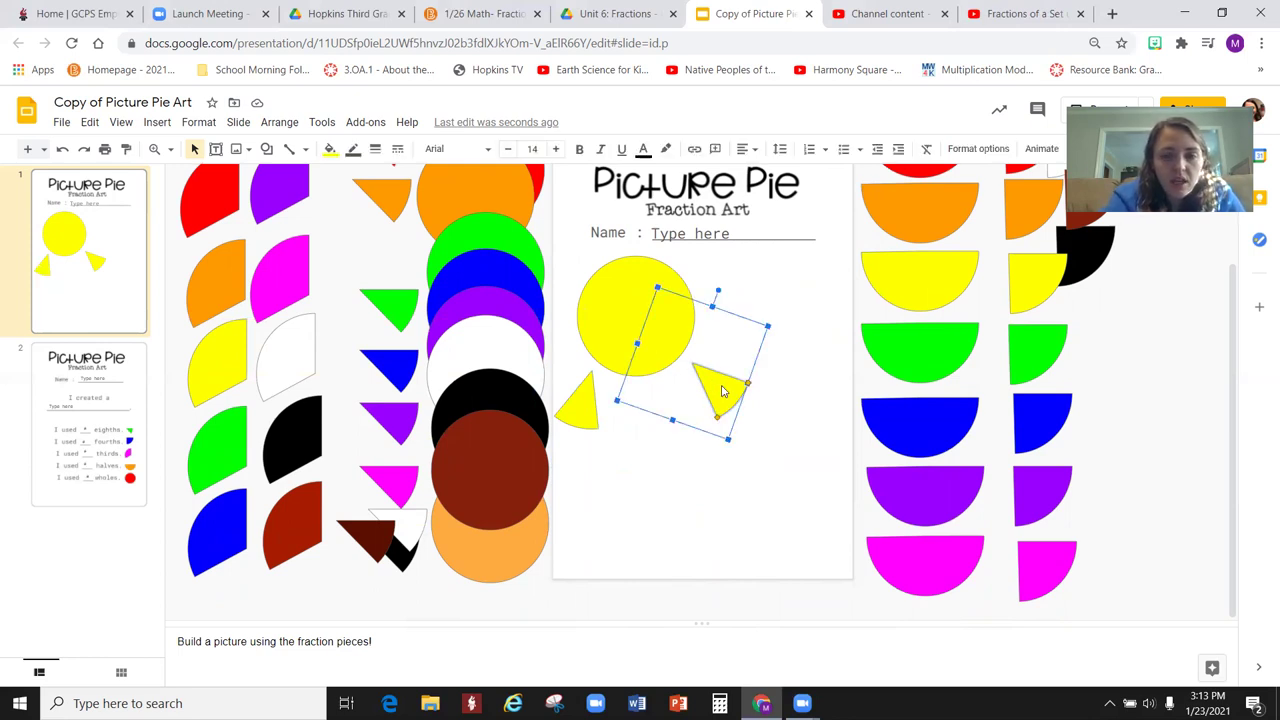
key(ctrl+d)
drag(726, 366, 740, 284)
drag(738, 204, 705, 252)
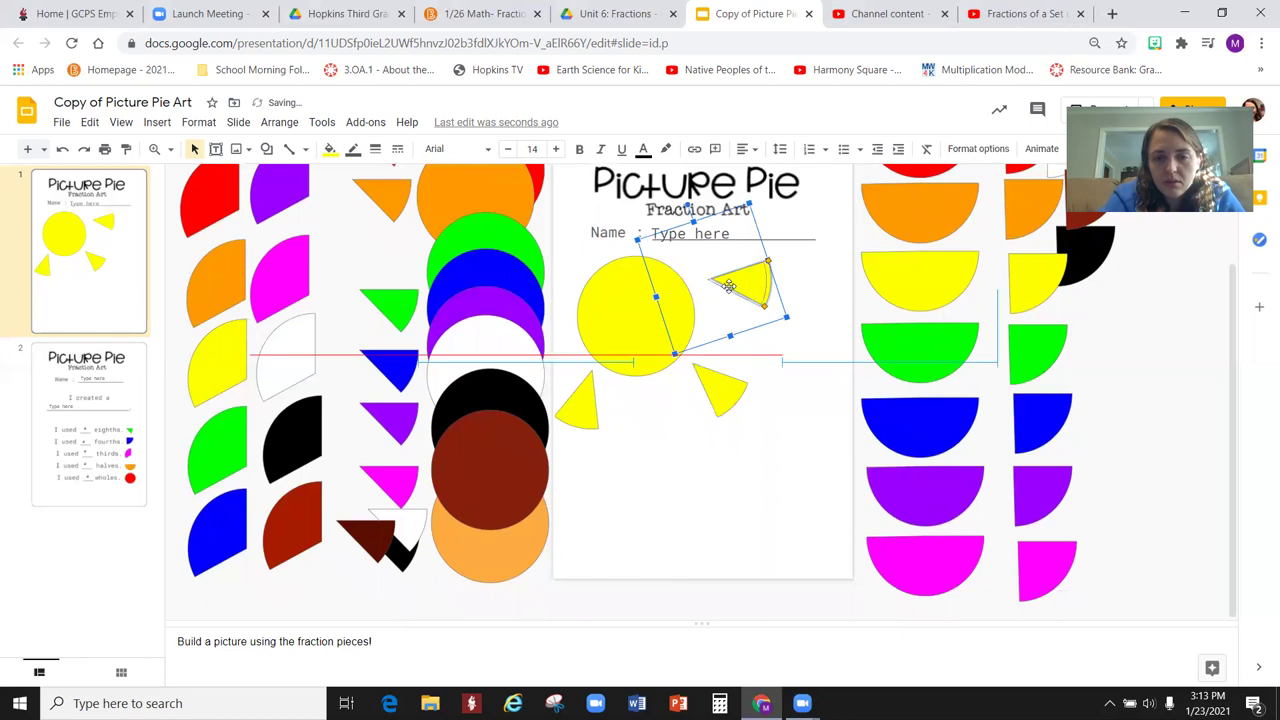
drag(728, 286, 719, 286)
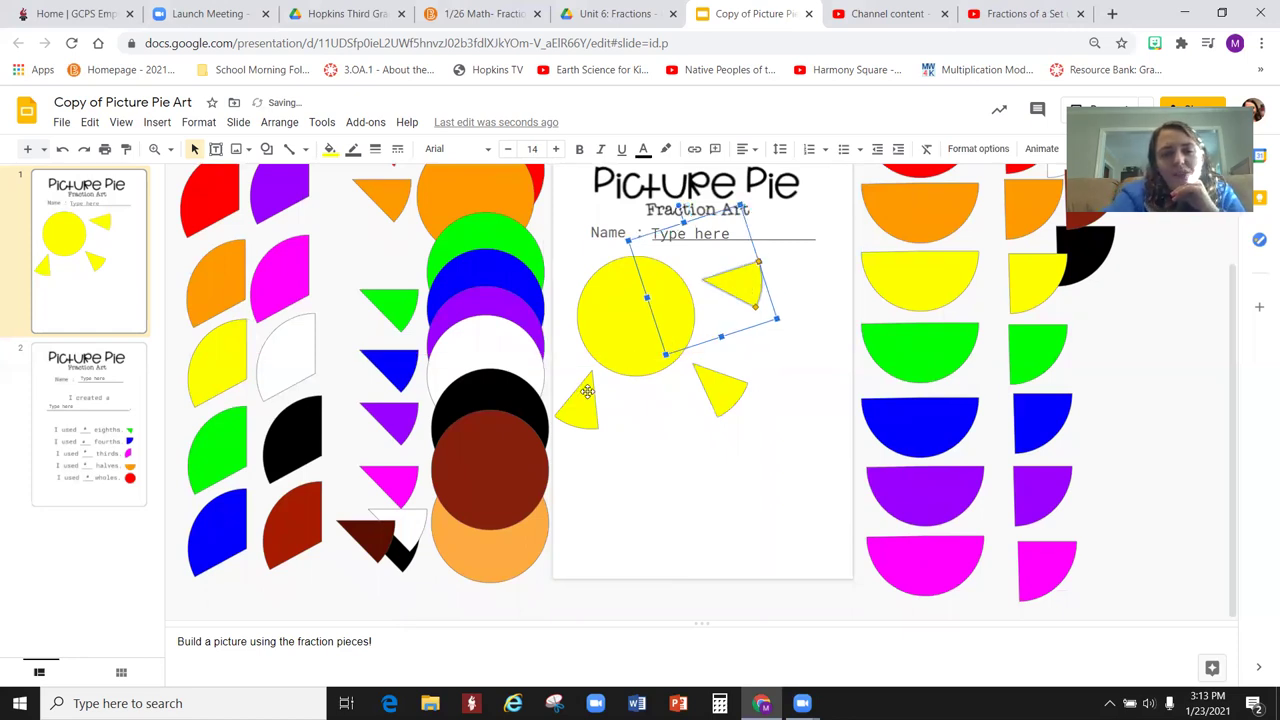
mouse_move(587, 391)
mouse_down()
mouse_move(643, 410)
mouse_move(567, 387)
mouse_move(600, 399)
mouse_up()
key(ctrl+d)
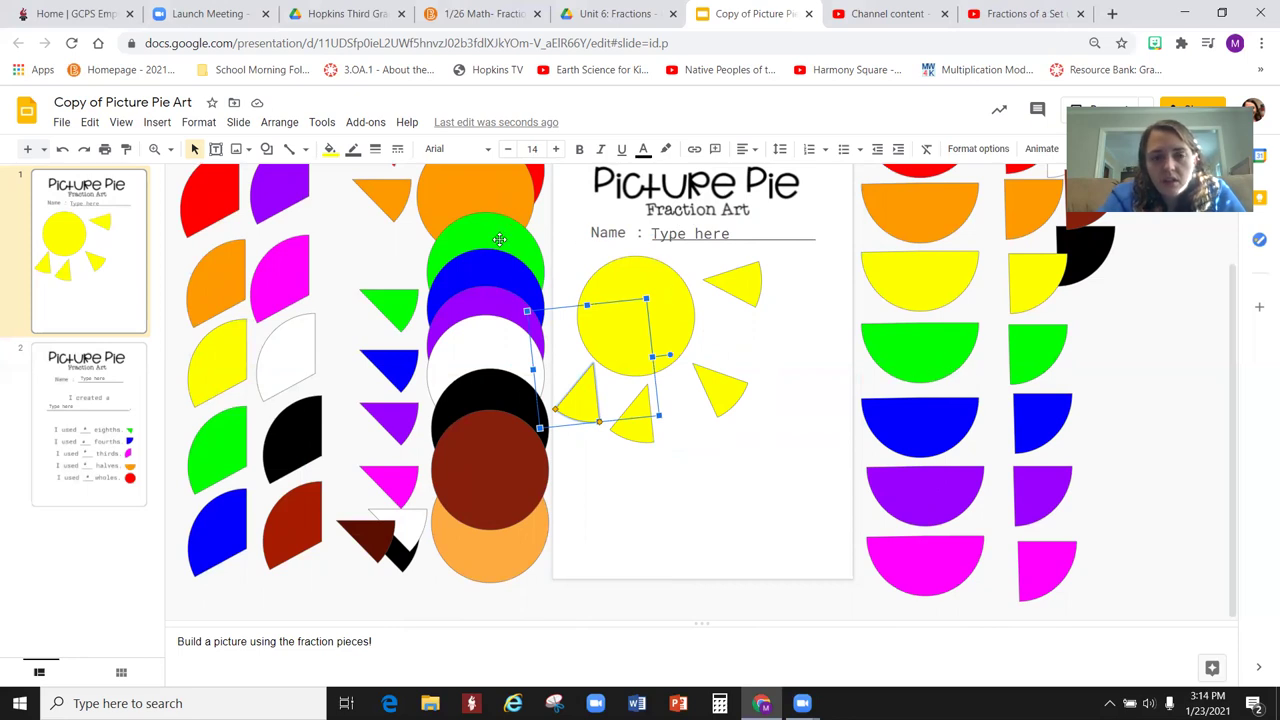
- Add green circle, white and pink triangle pieces, and a blue half-circle below the sun's rays
drag(499, 240, 806, 528)
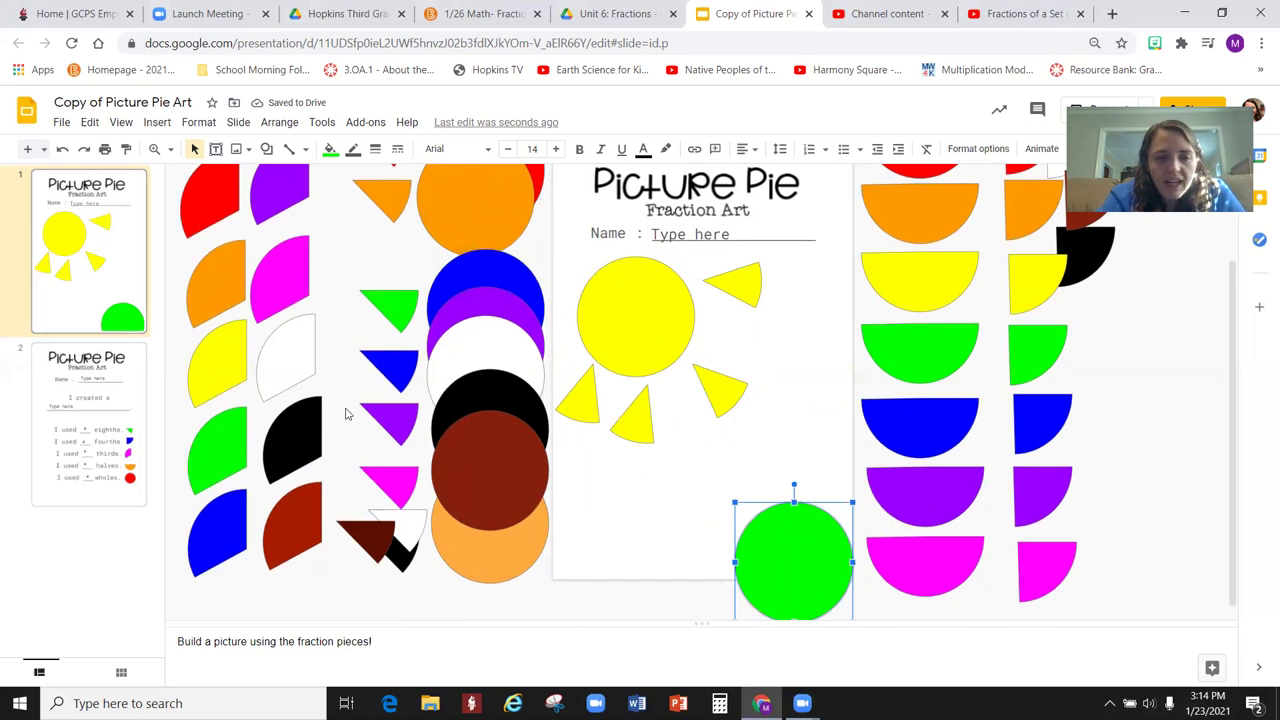
drag(388, 505, 835, 452)
drag(798, 369, 737, 421)
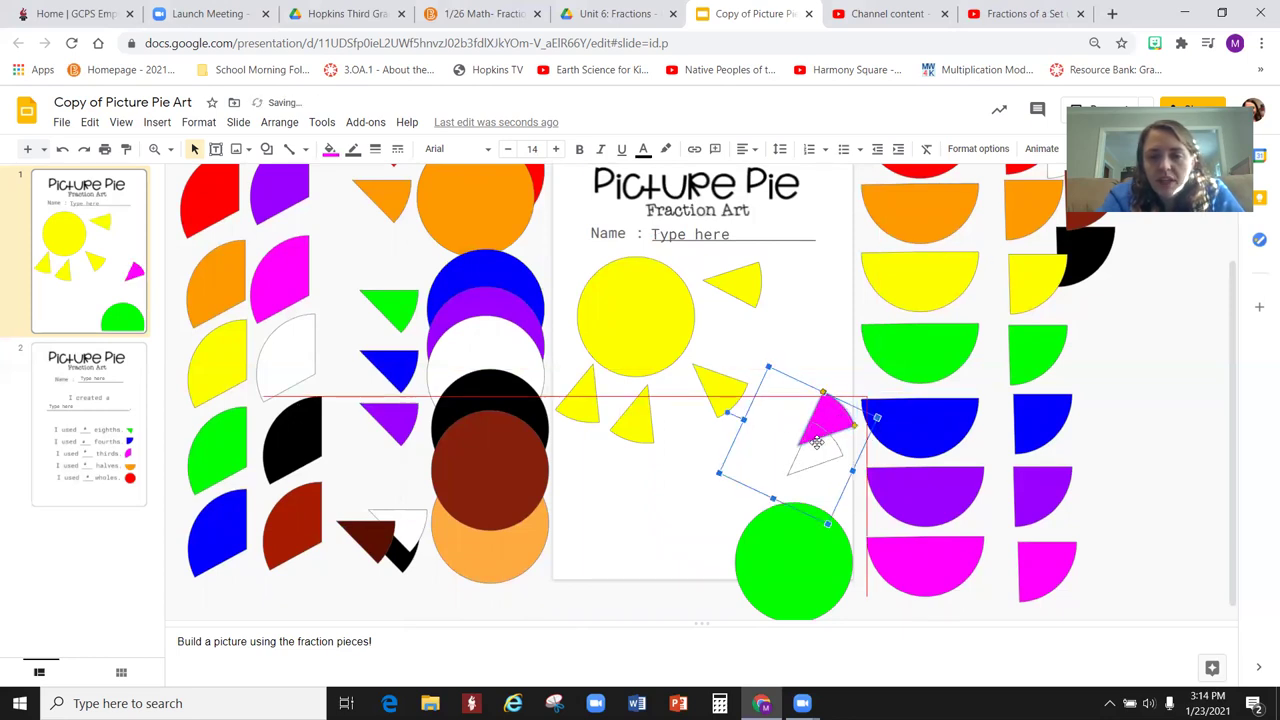
drag(638, 420, 661, 420)
drag(919, 417, 667, 505)
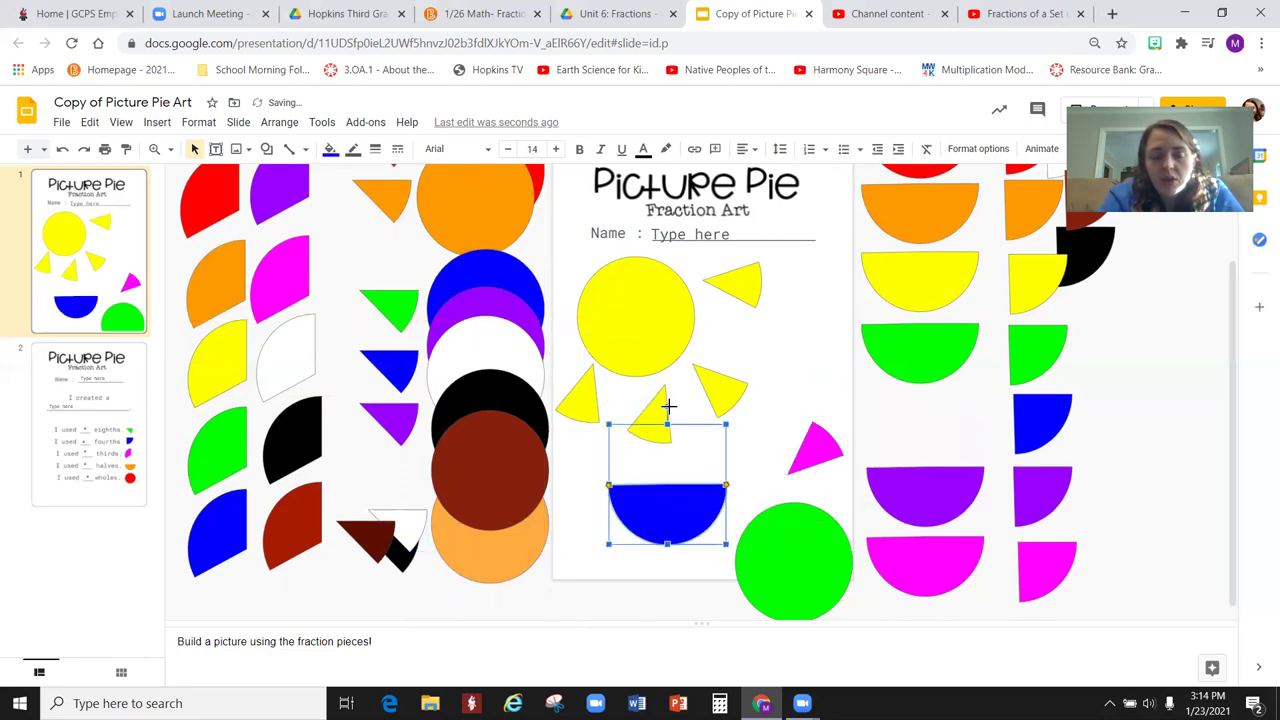
- On slide 2, replace the Name placeholder with the teacher's name
click(100, 402)
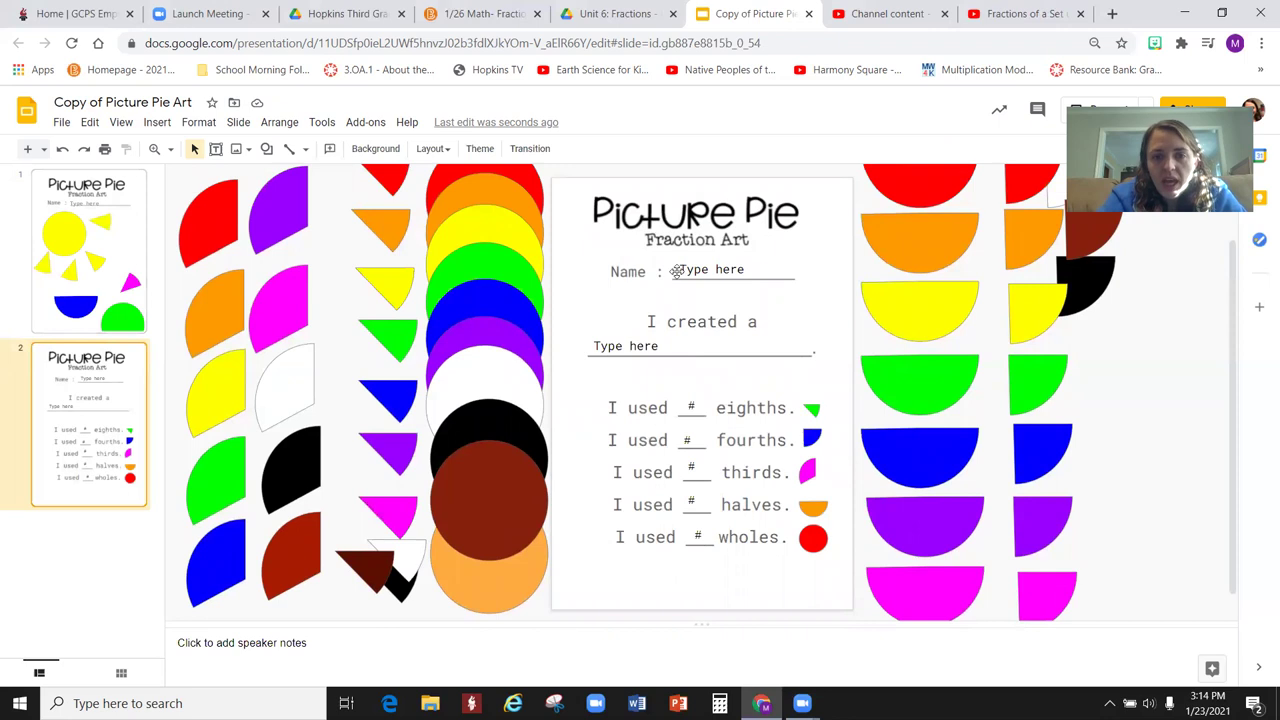
drag(750, 269, 711, 269)
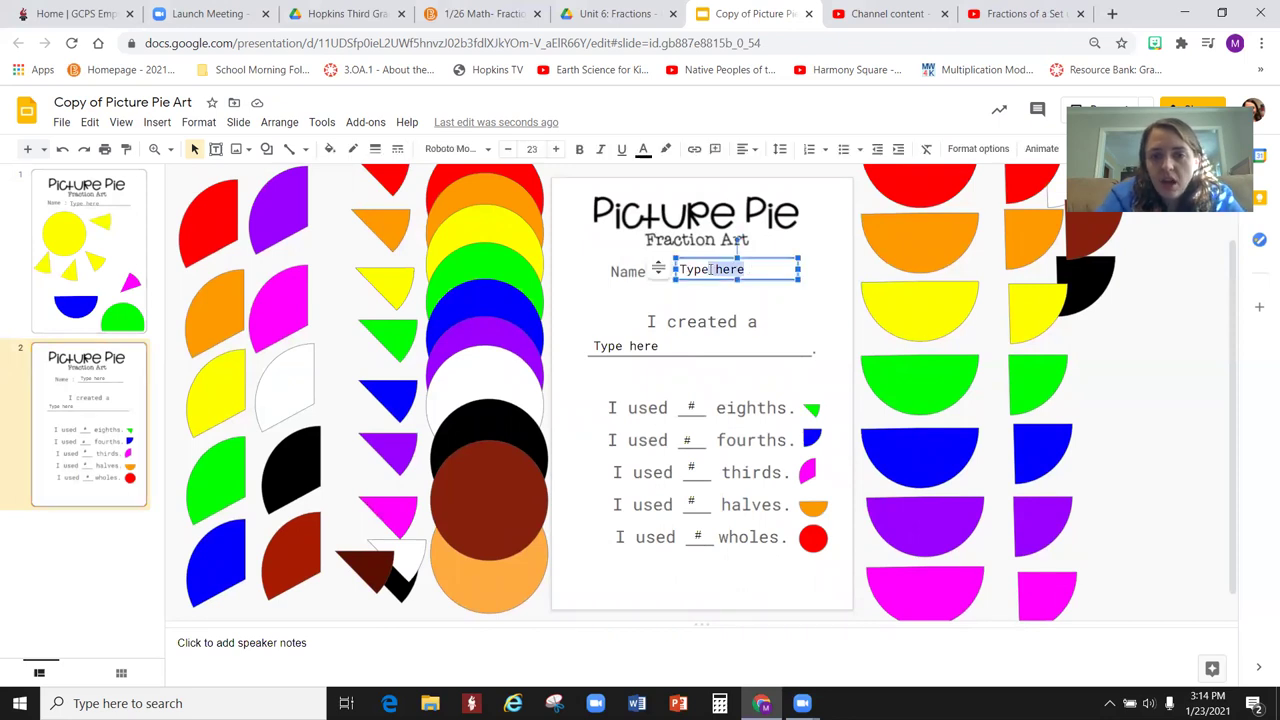
click(747, 269)
key(ctrl+a)
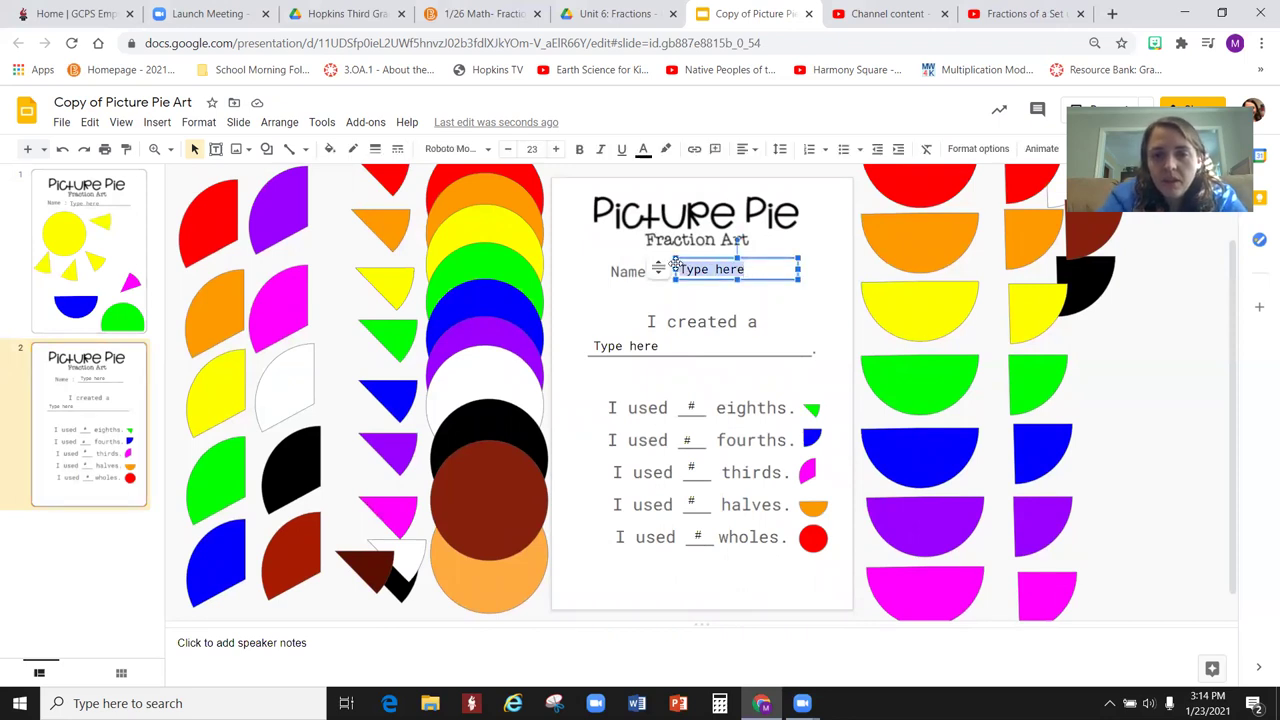
text(Ms. Williamson)
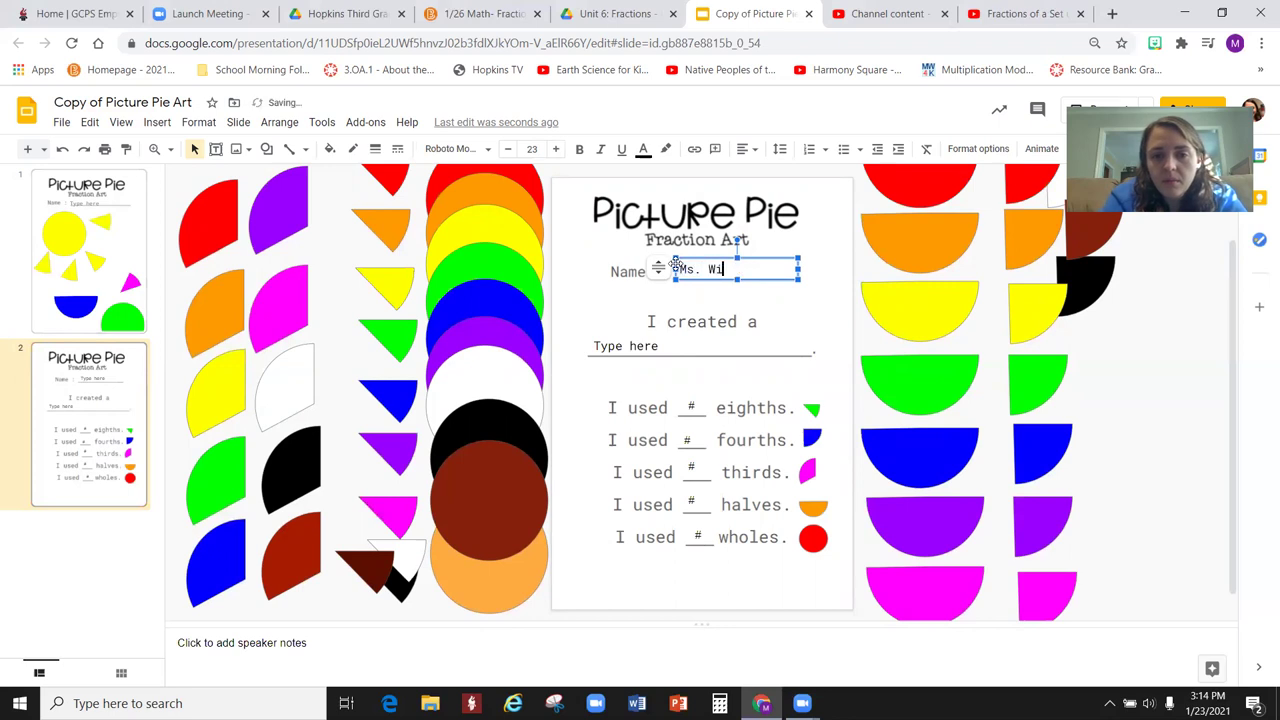
- Replace the 'I created a' placeholder with 'Sun and flower'
click(574, 346)
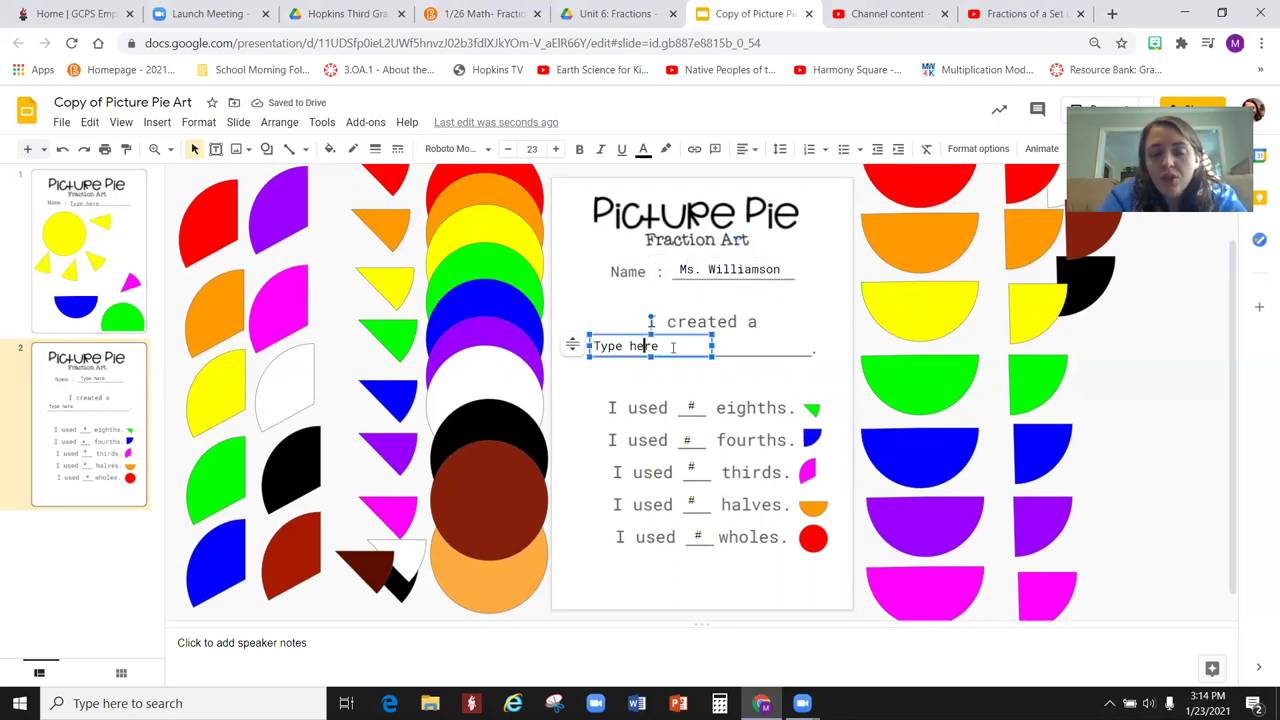
key(ctrl+a)
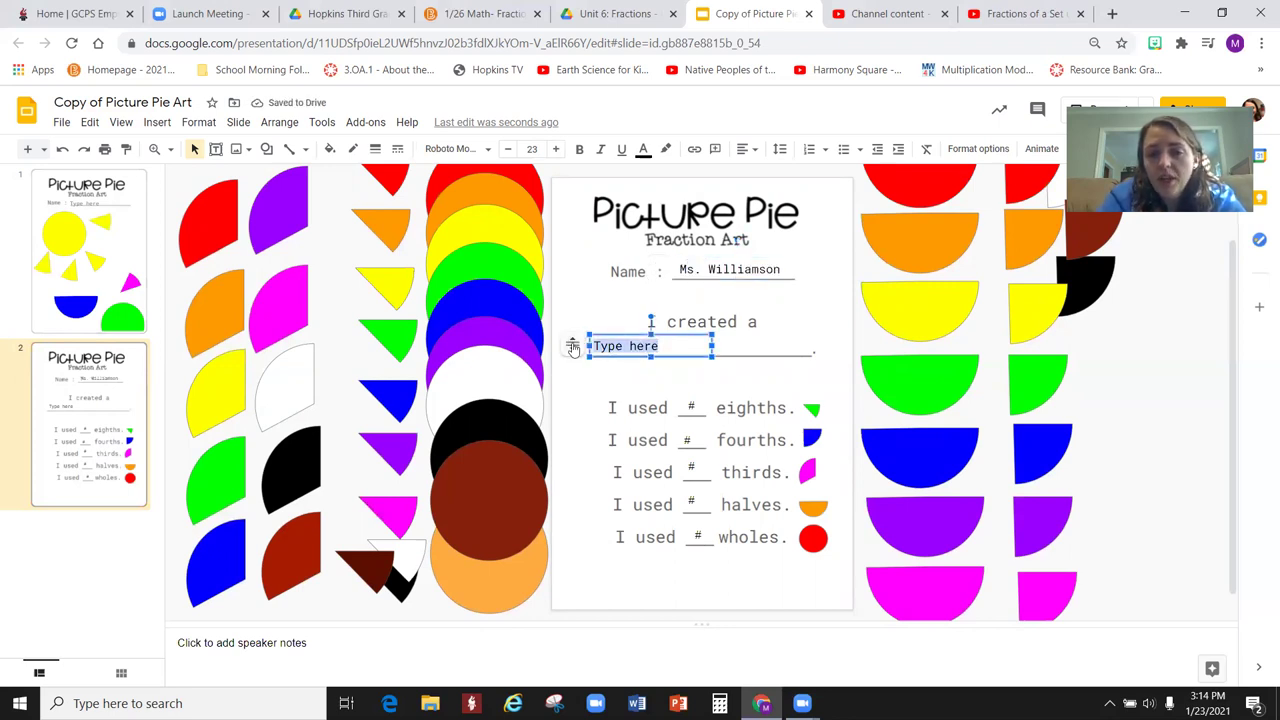
text(S)
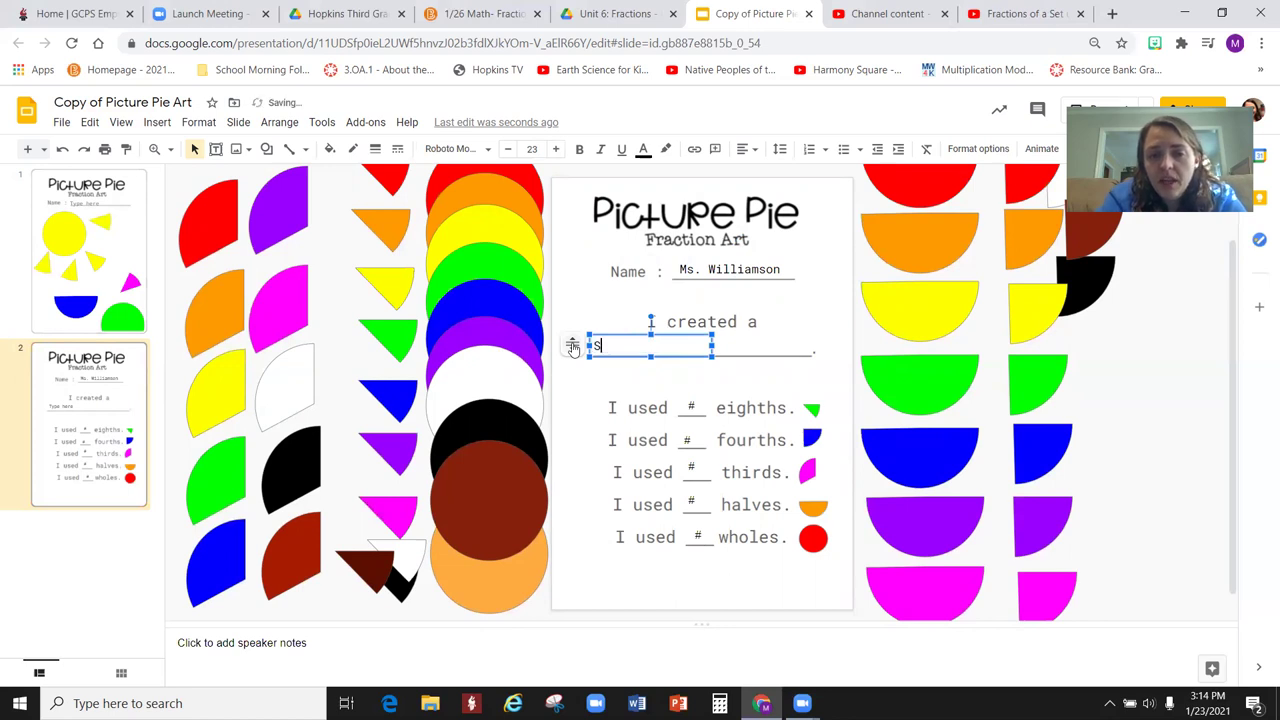
text(un)
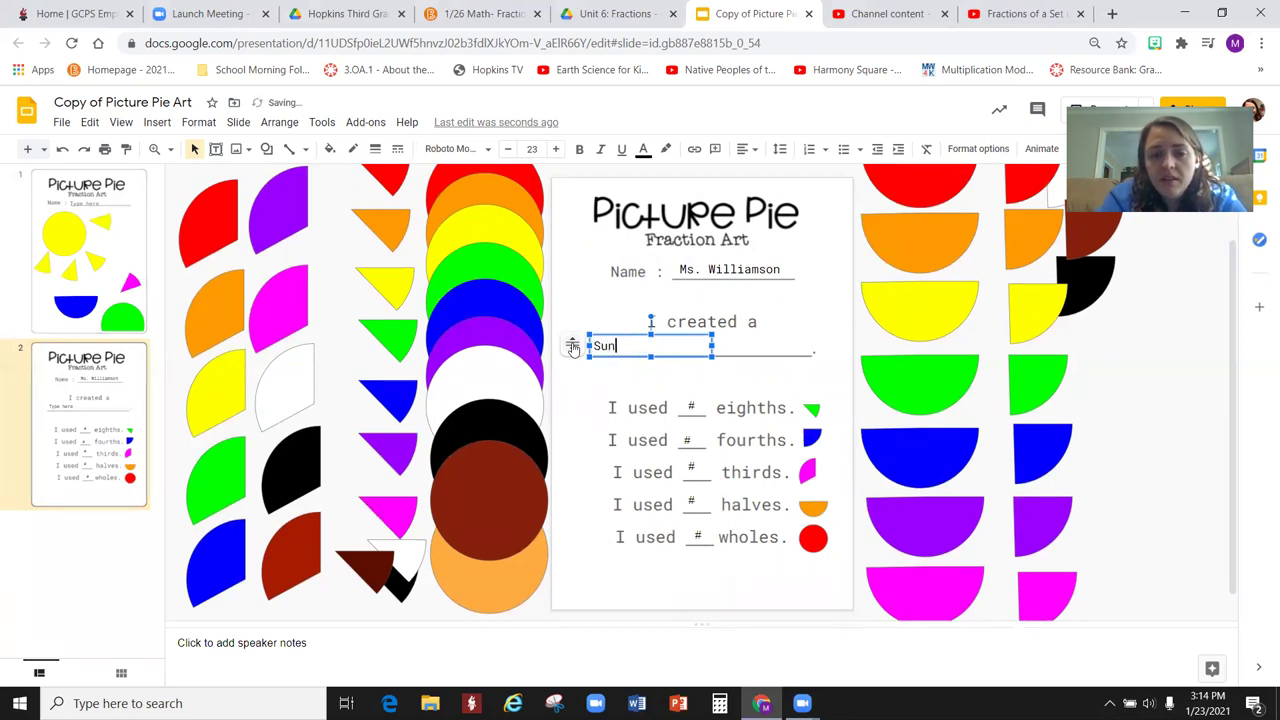
text(sh and flower)
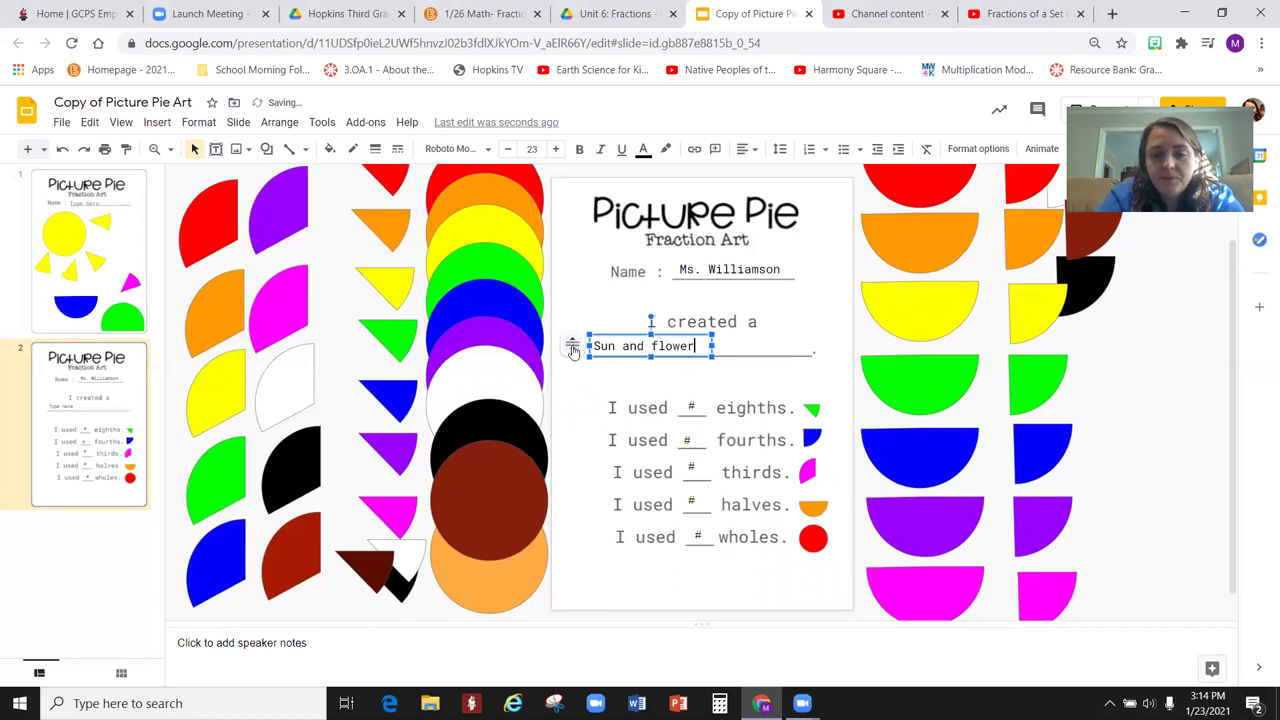
- Clear the eighths blank's #, then count the eighth pieces in the slide 1 picture
click(689, 406)
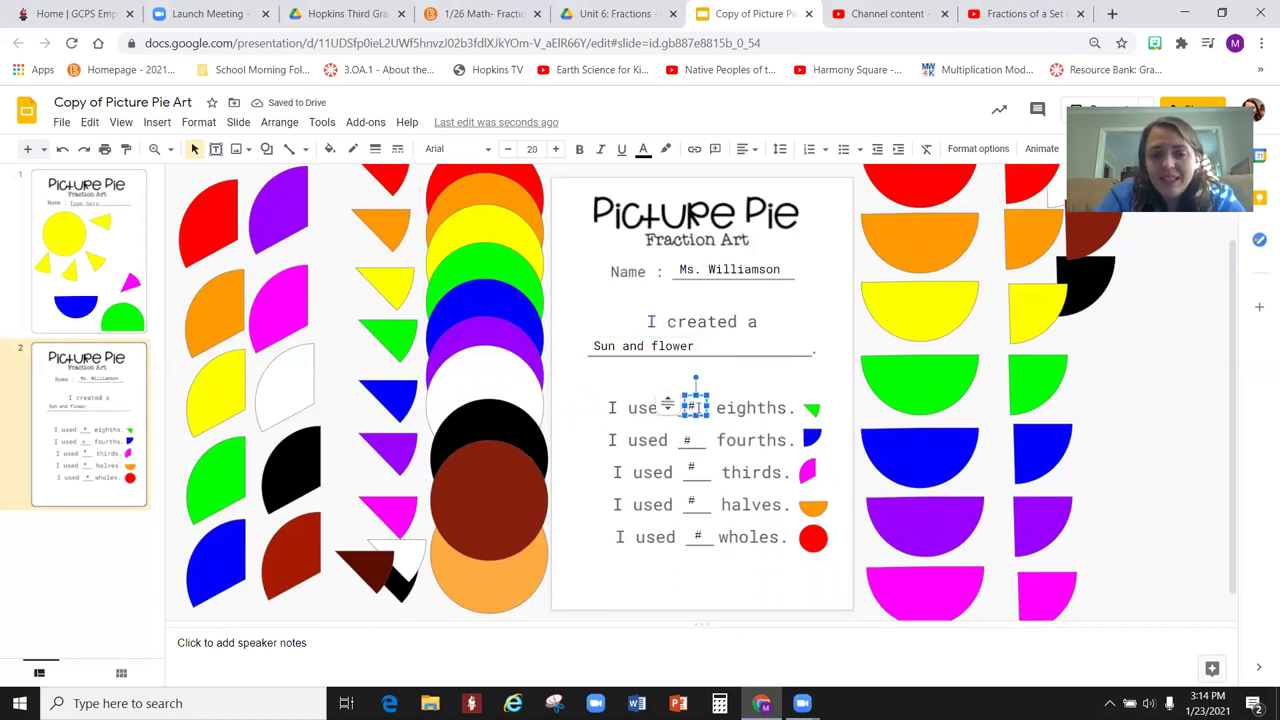
key(BackSpace)
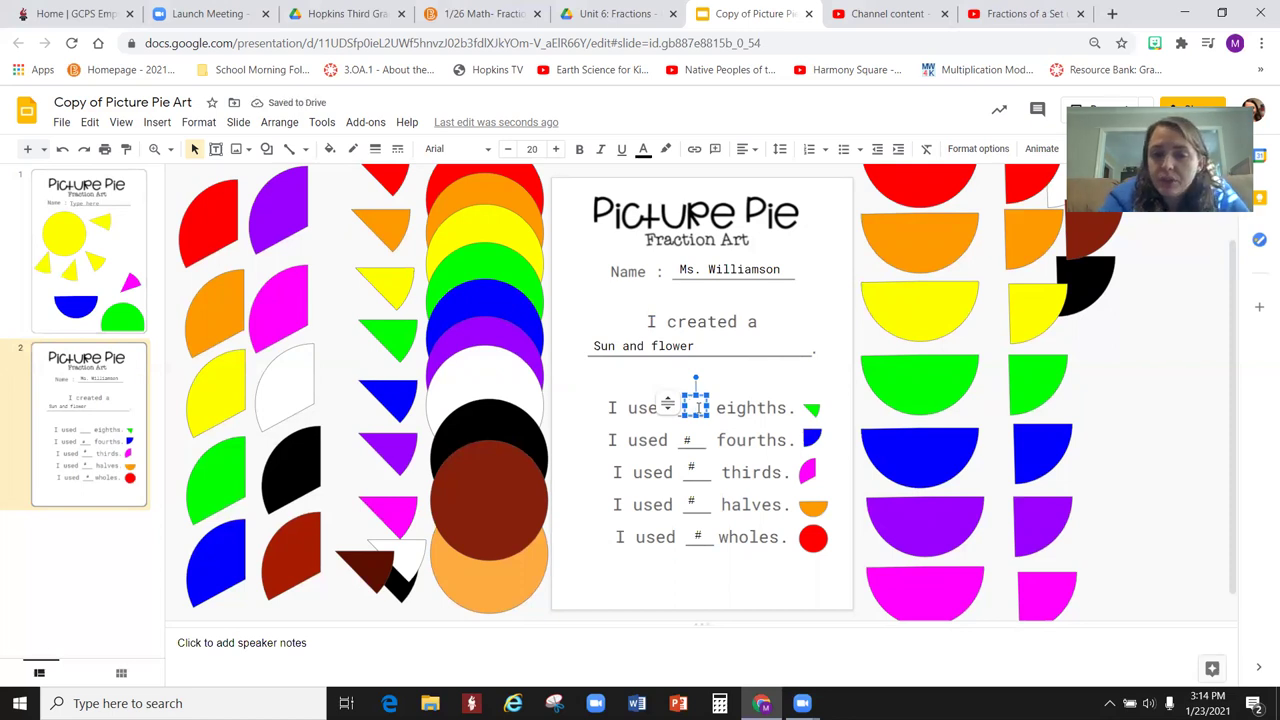
click(109, 299)
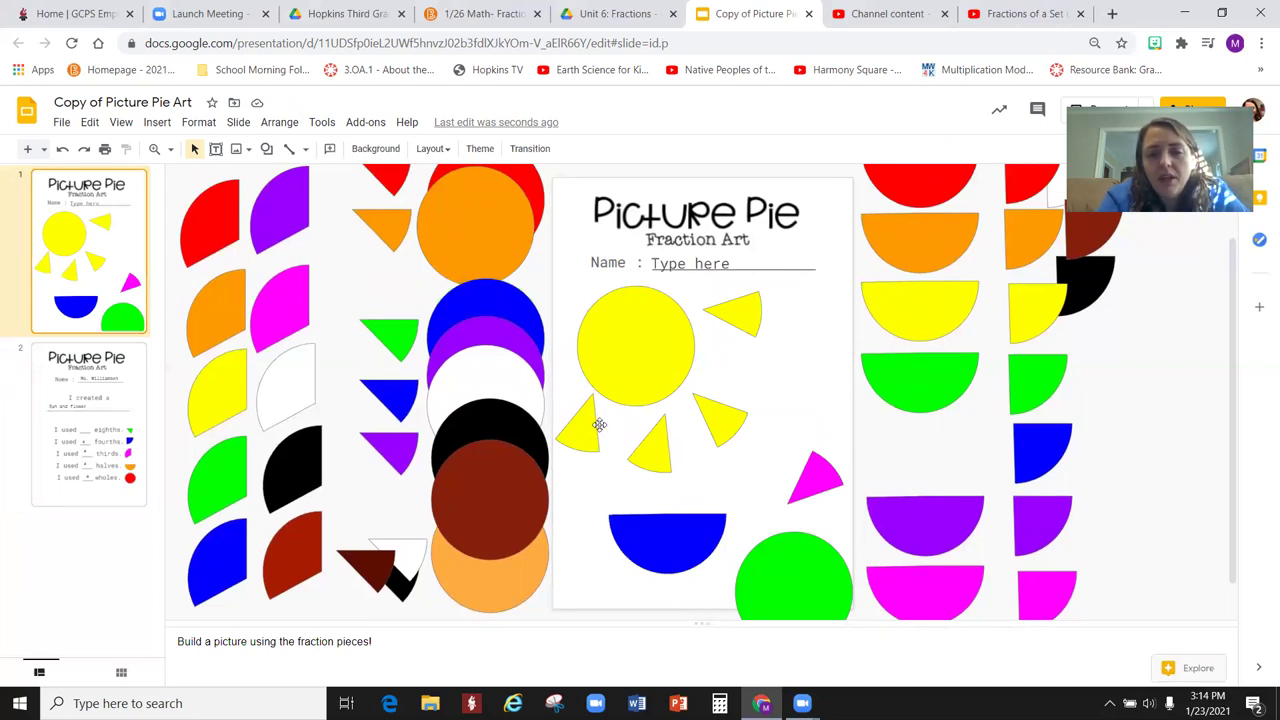
click(655, 443)
click(730, 422)
click(752, 303)
click(815, 473)
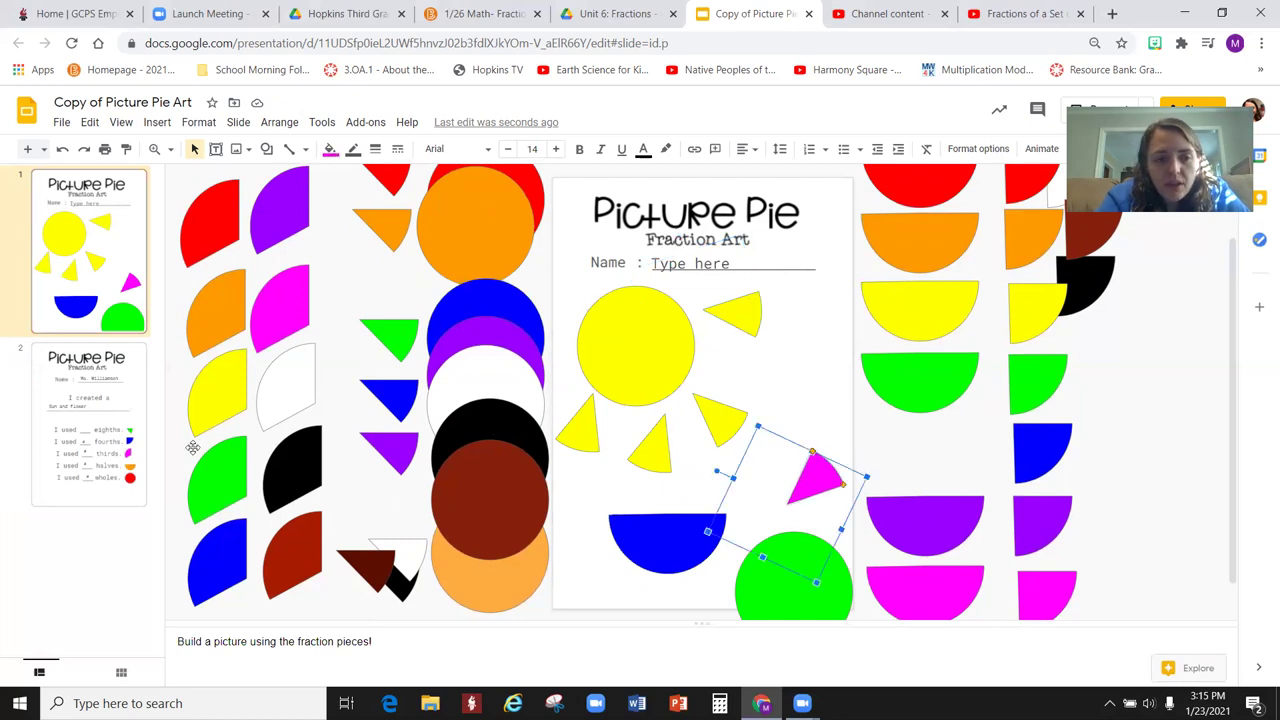
- Enter 5 in the worksheet's eighths blank and return to the sun picture
click(88, 453)
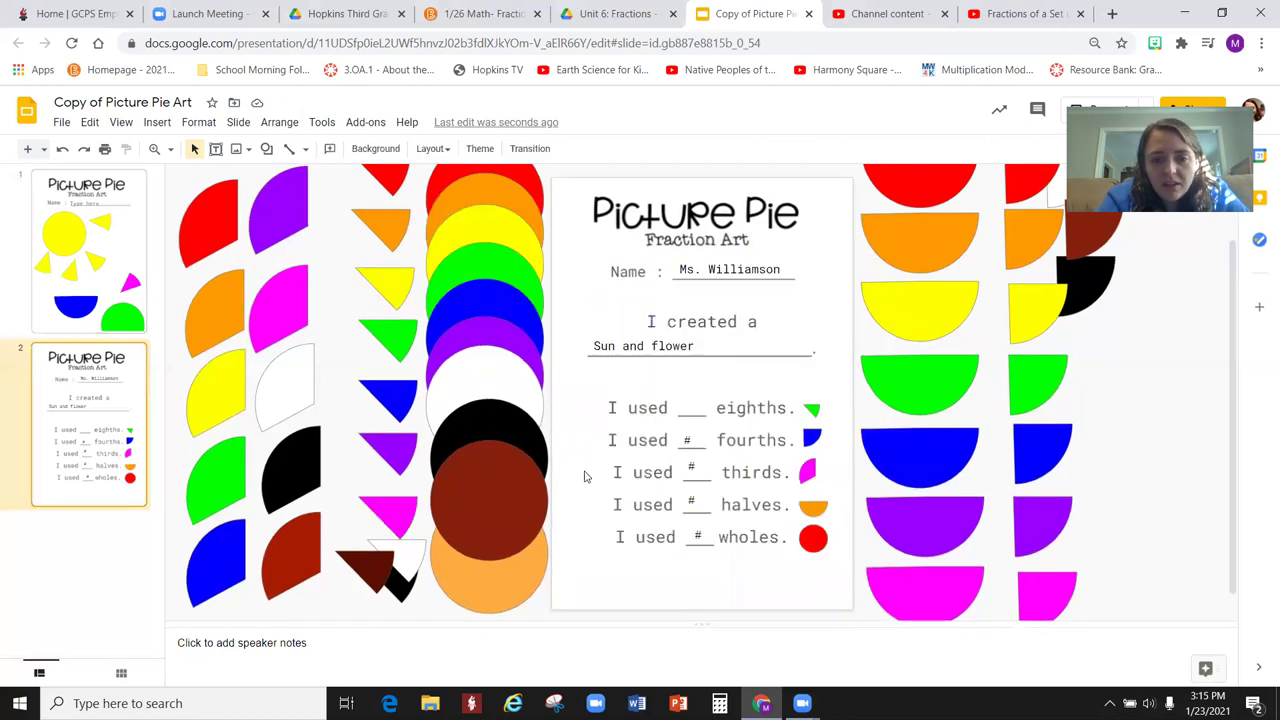
click(692, 405)
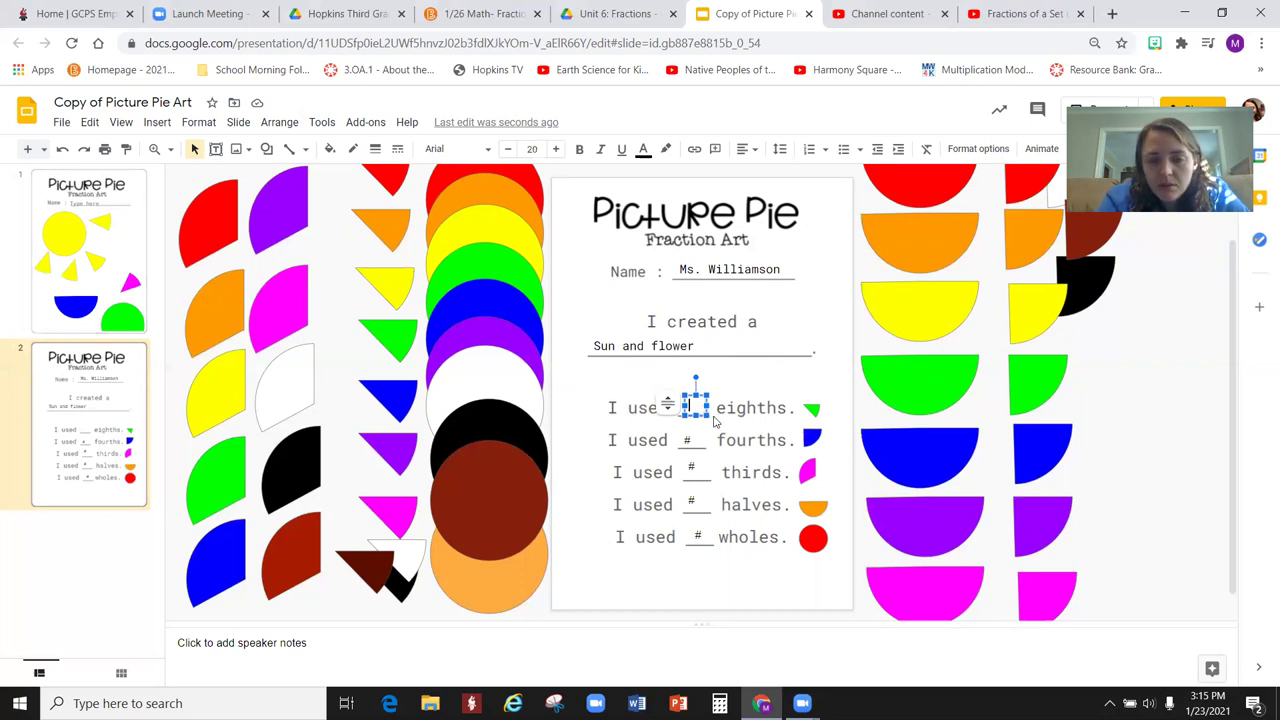
text(5)
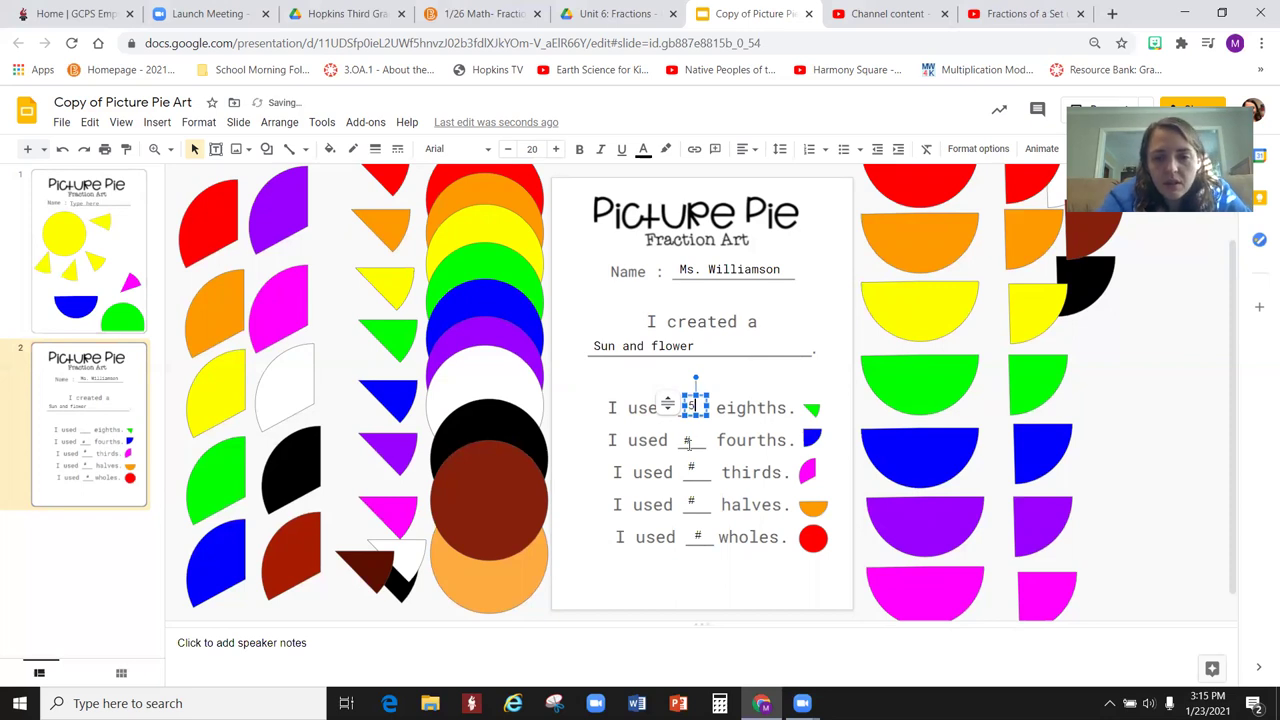
click(102, 265)
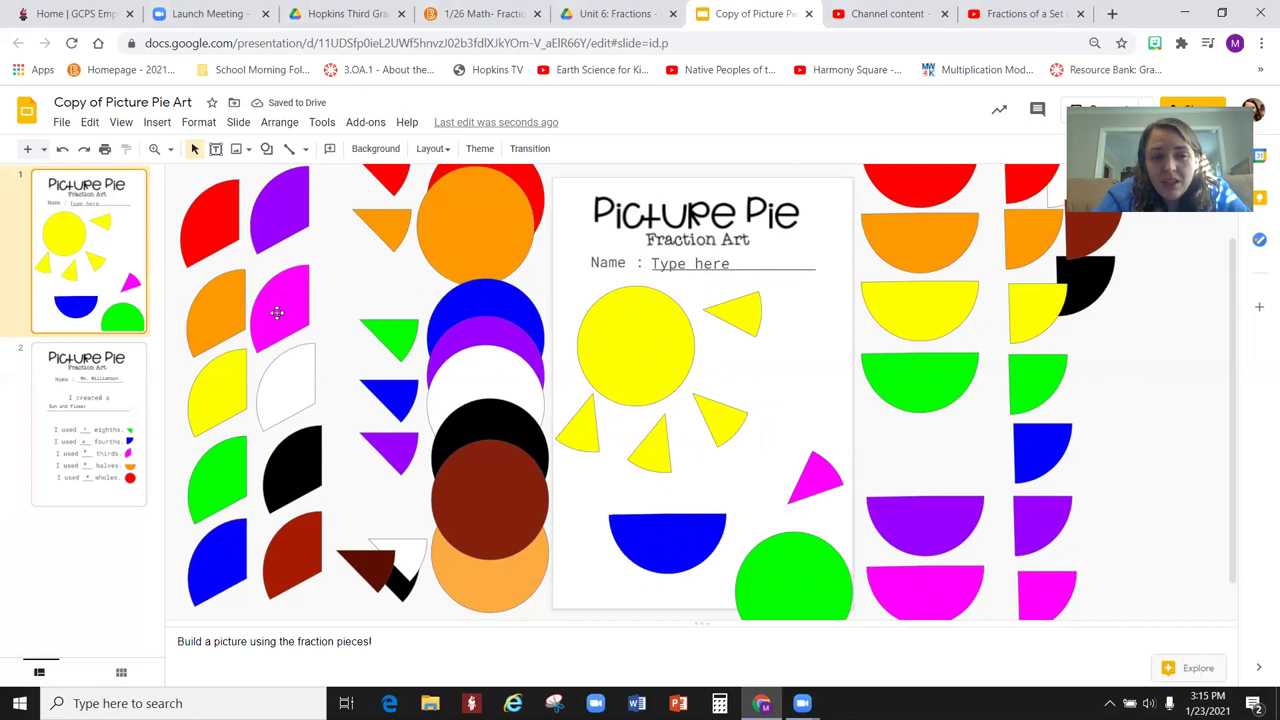
- Enter 0 in both the fourths and thirds count blanks on slide 2
click(131, 403)
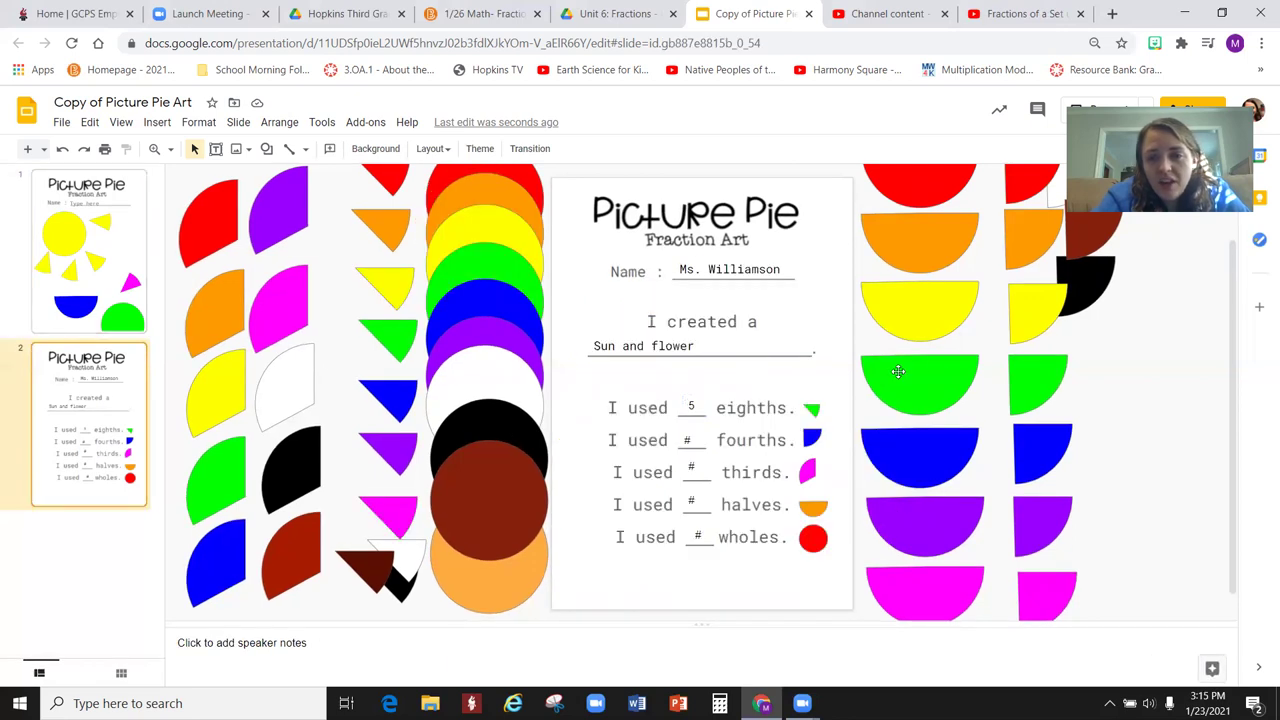
mouse_move(1039, 375)
mouse_down()
mouse_move(1080, 400)
mouse_move(1105, 385)
mouse_move(1128, 393)
mouse_move(1045, 372)
mouse_up()
click(695, 434)
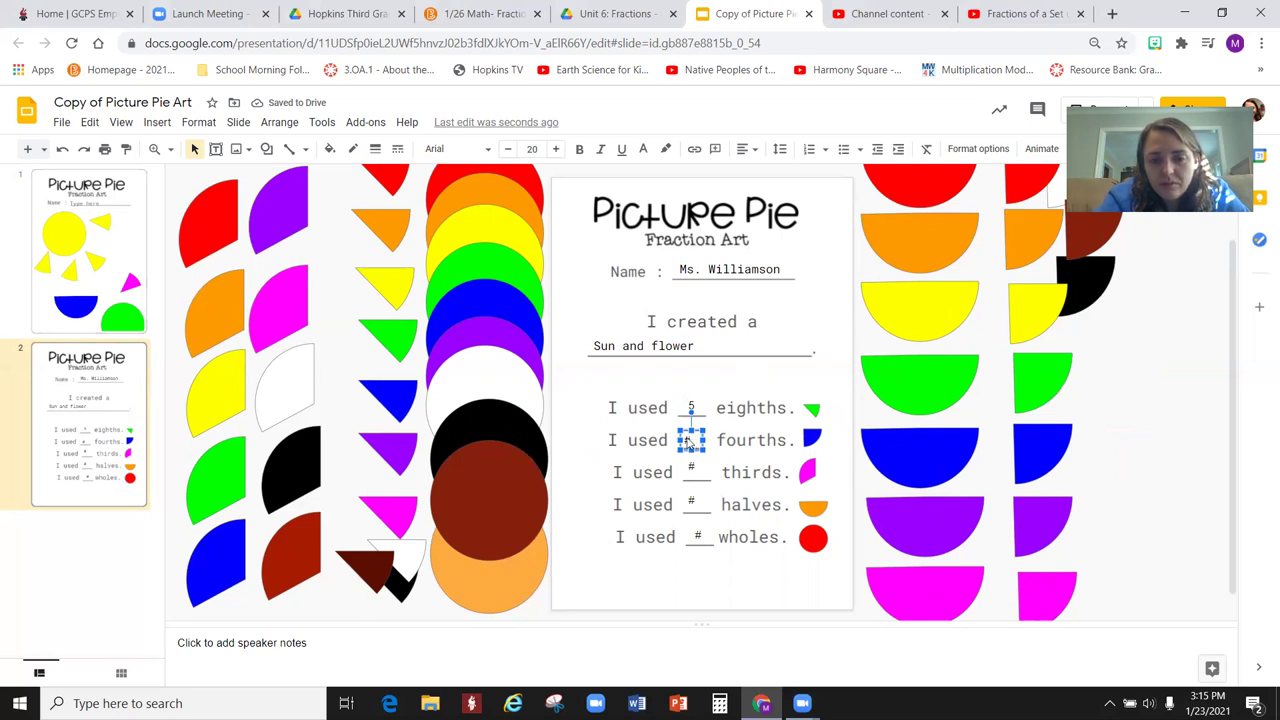
click(688, 441)
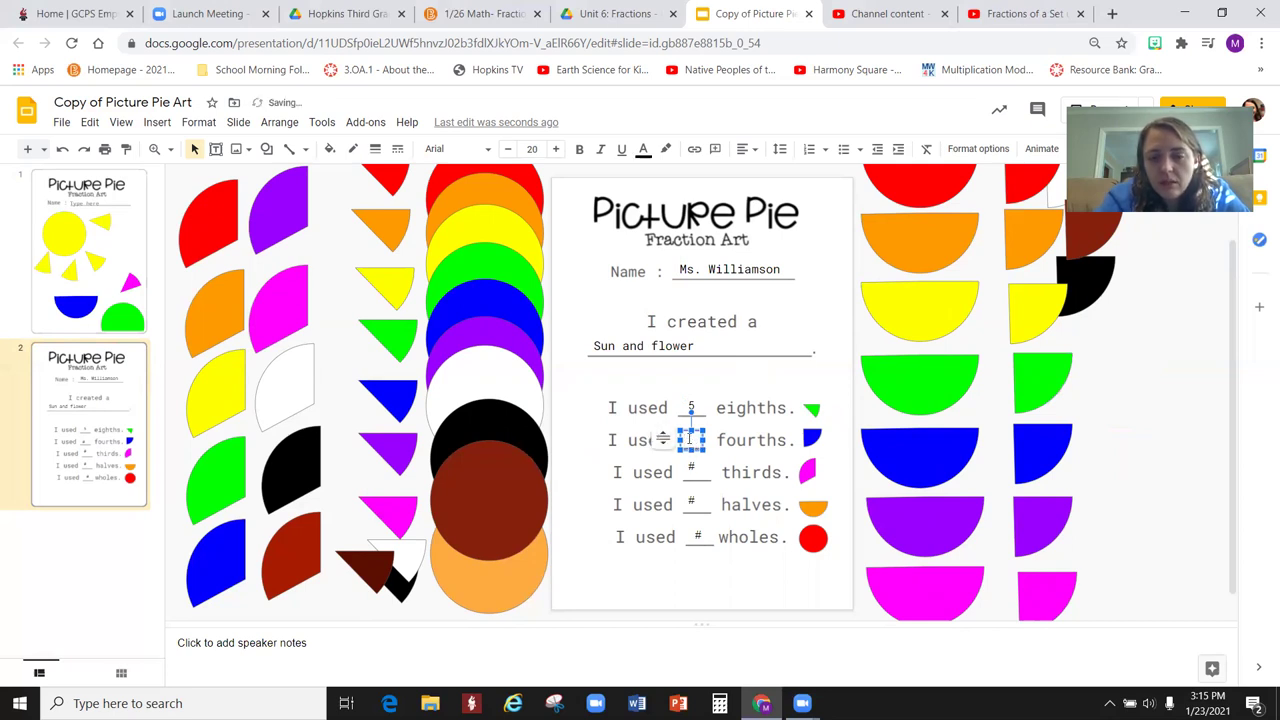
click(691, 467)
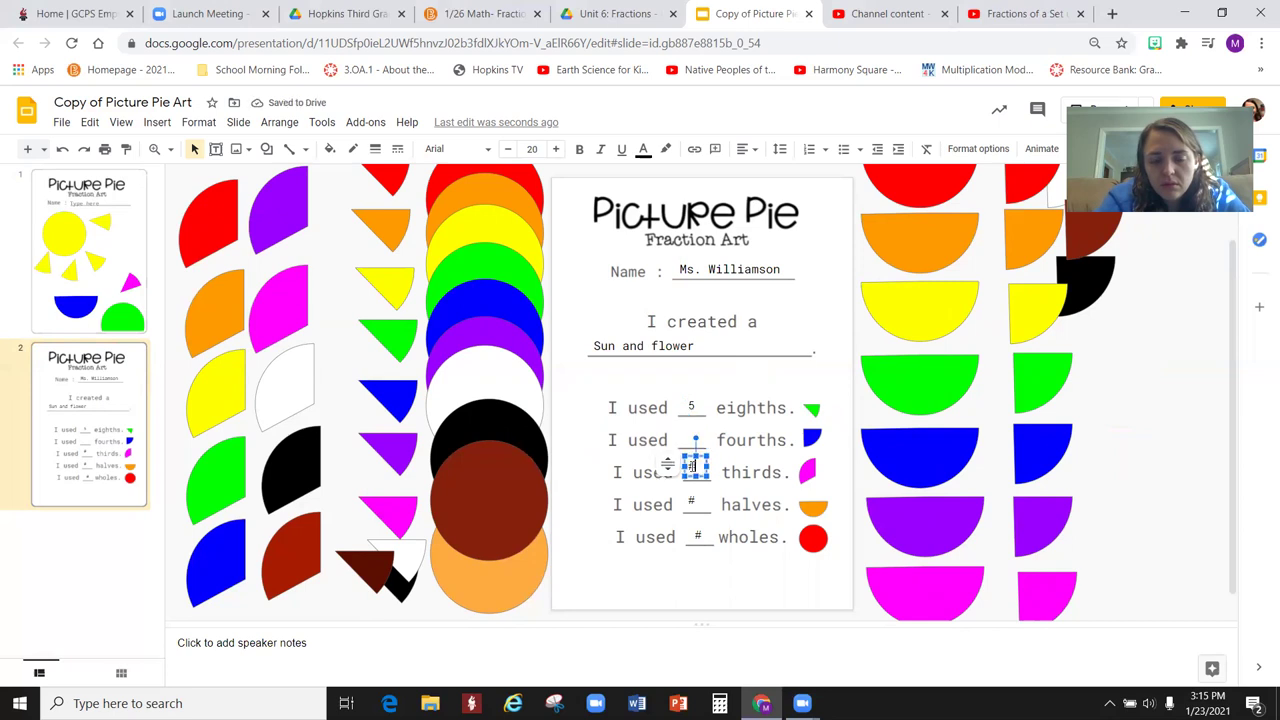
click(691, 441)
text(0)
click(691, 467)
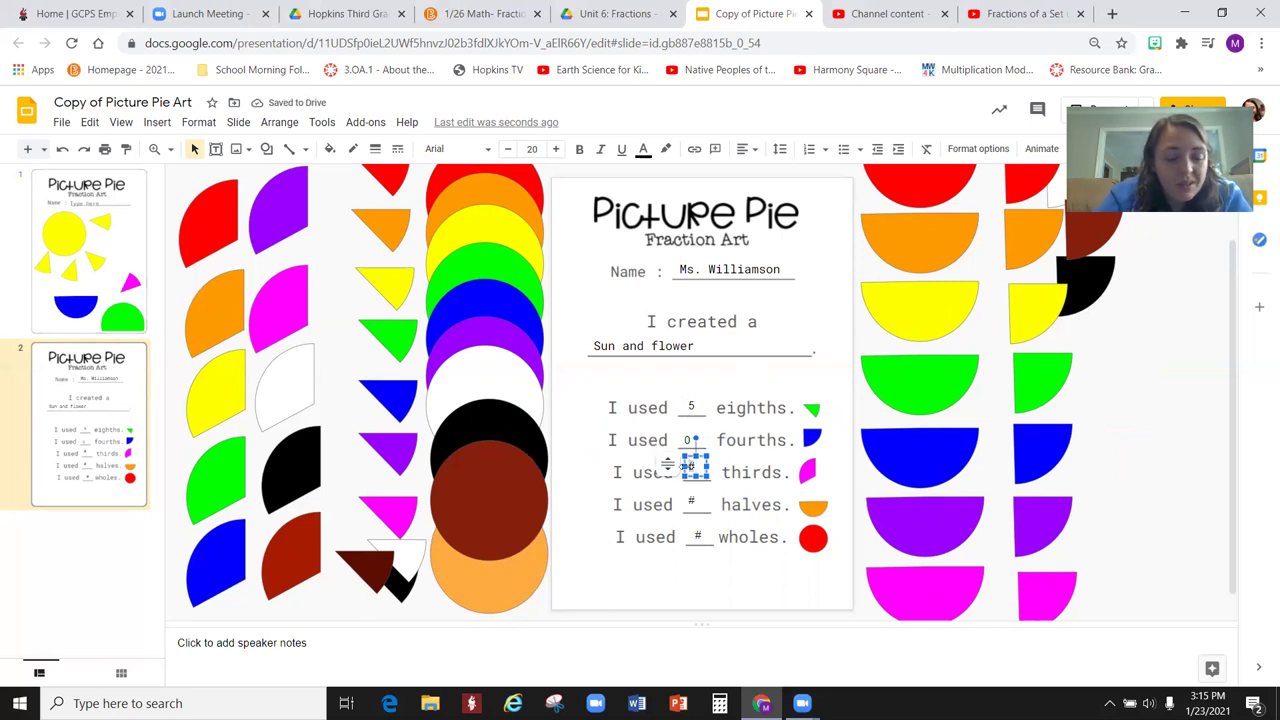
text(0)
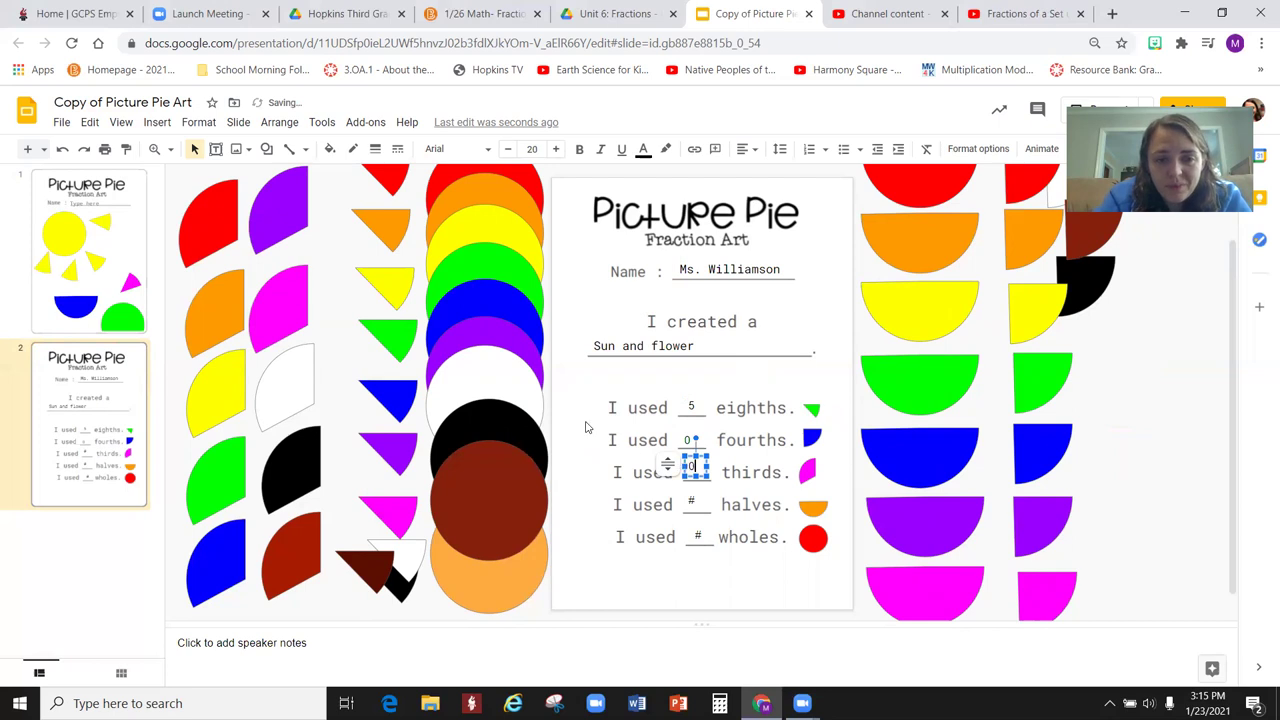
- Fill the halves and wholes blanks so the worksheet shows 1 half and 2 wholes
drag(288, 358, 290, 290)
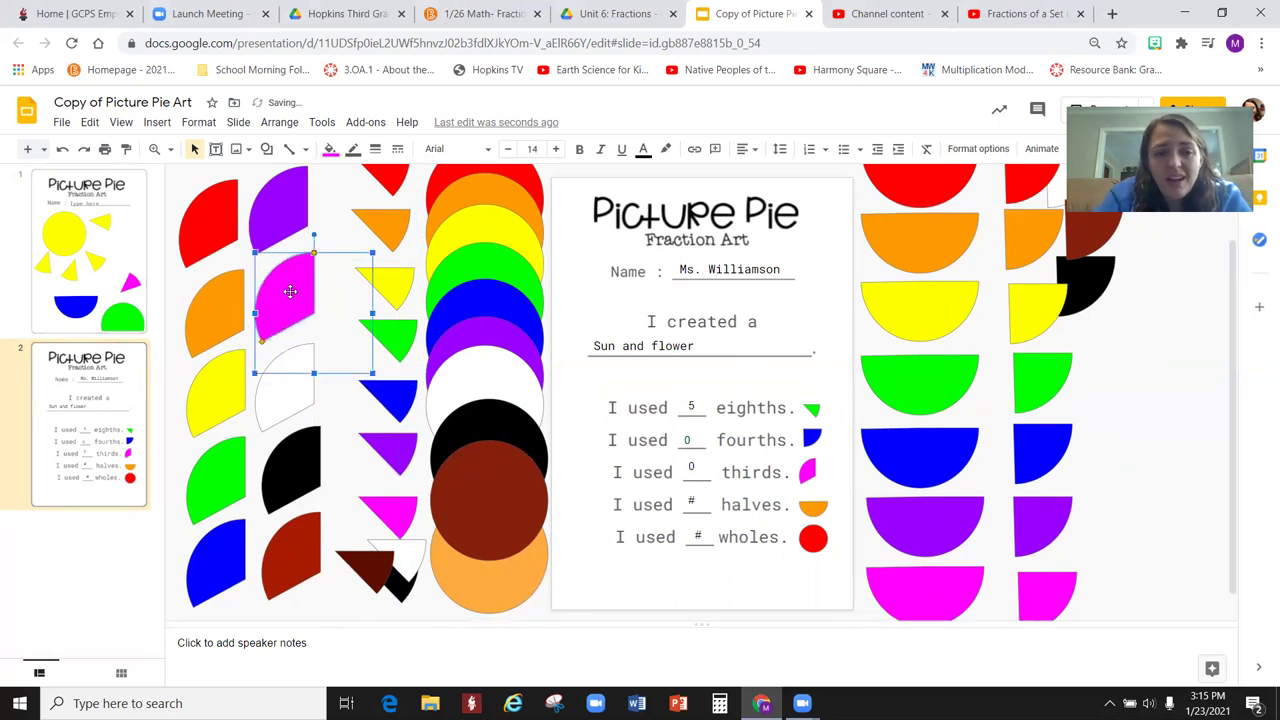
double_click(690, 498)
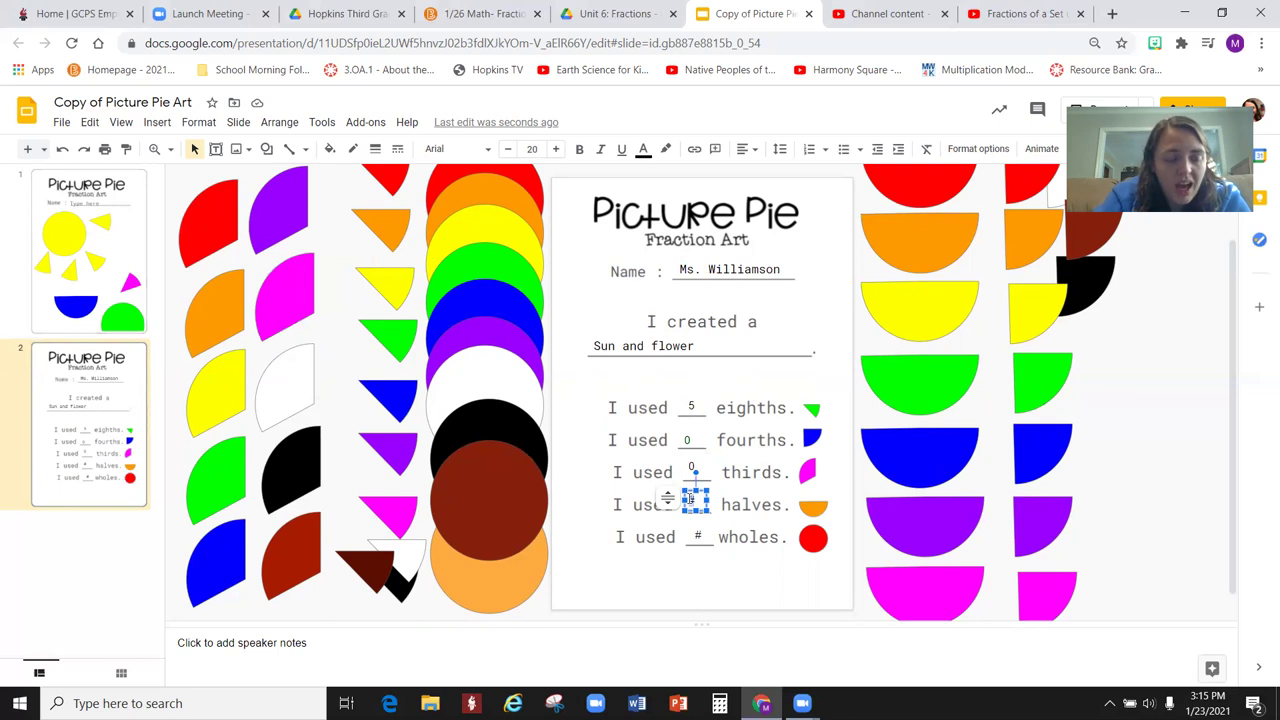
text(2)
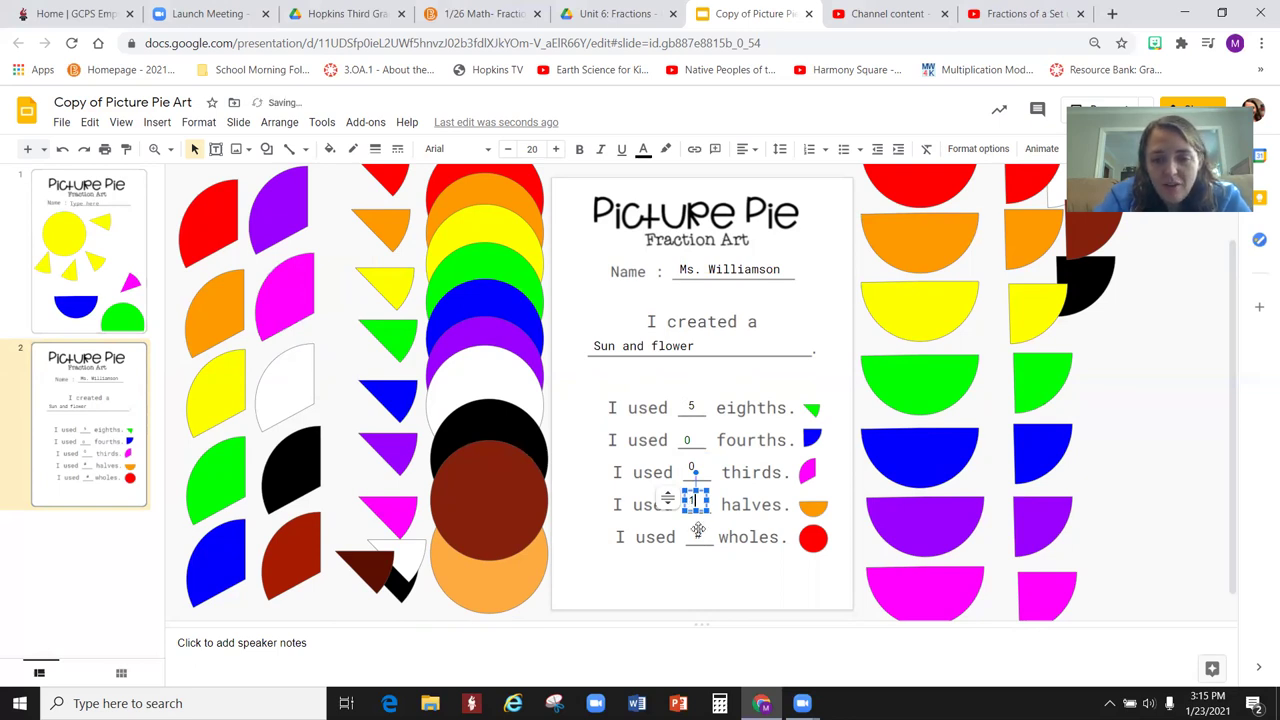
double_click(702, 537)
double_click(702, 537)
text(1)
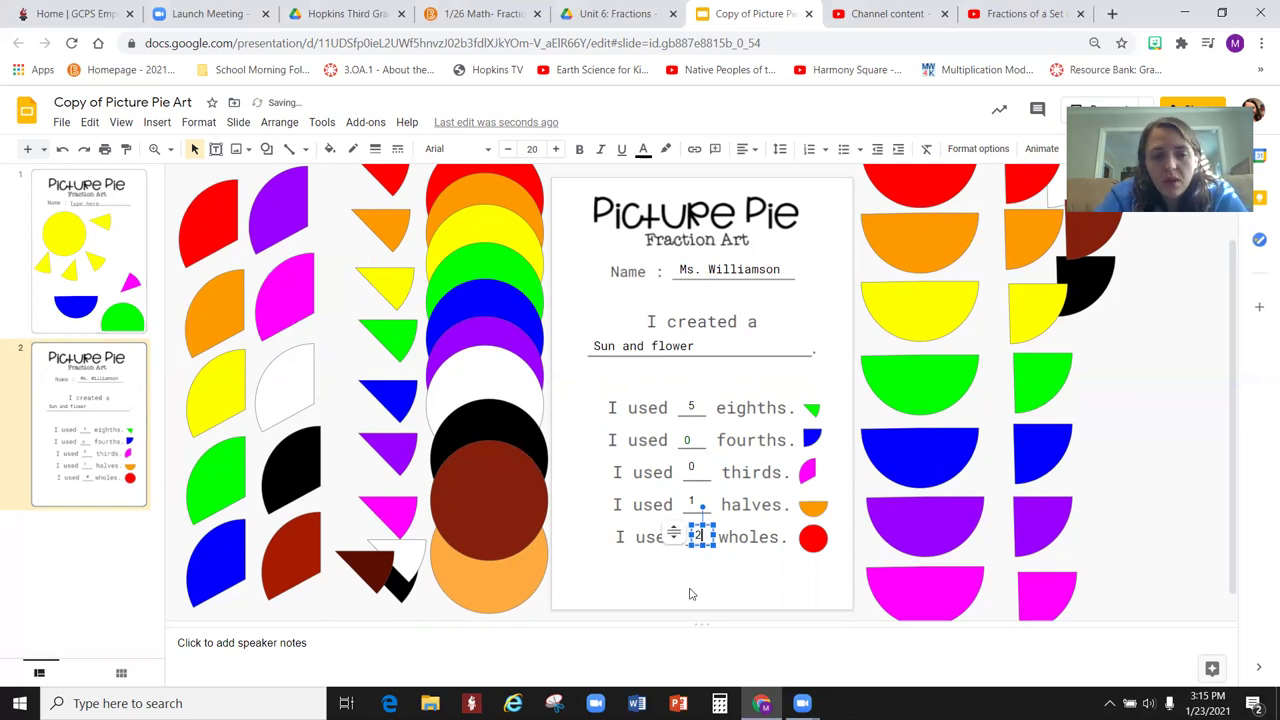
click(93, 261)
click(96, 383)
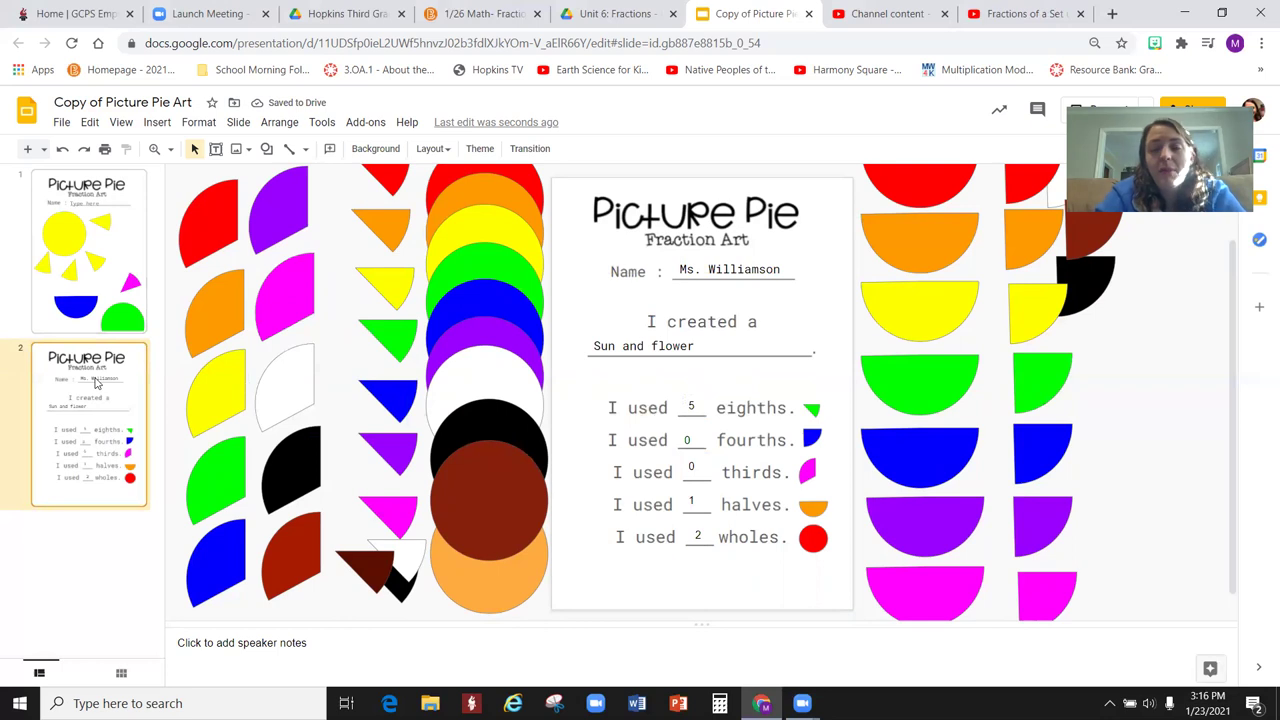